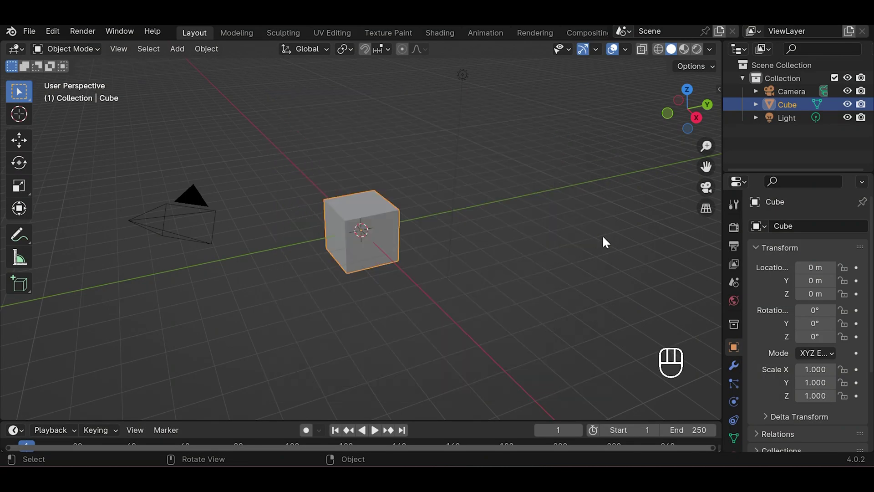
# Select the default cube and switch to the Front Orthographic view
pyautogui.click(389, 214)
pyautogui.click(669, 113)
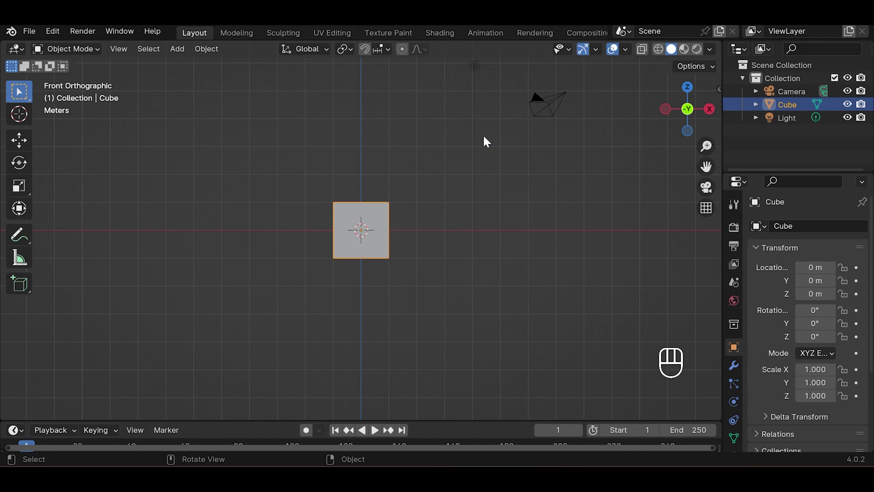
pyautogui.scroll(2, 439, 174)
pyautogui.scroll(1, 439, 175)
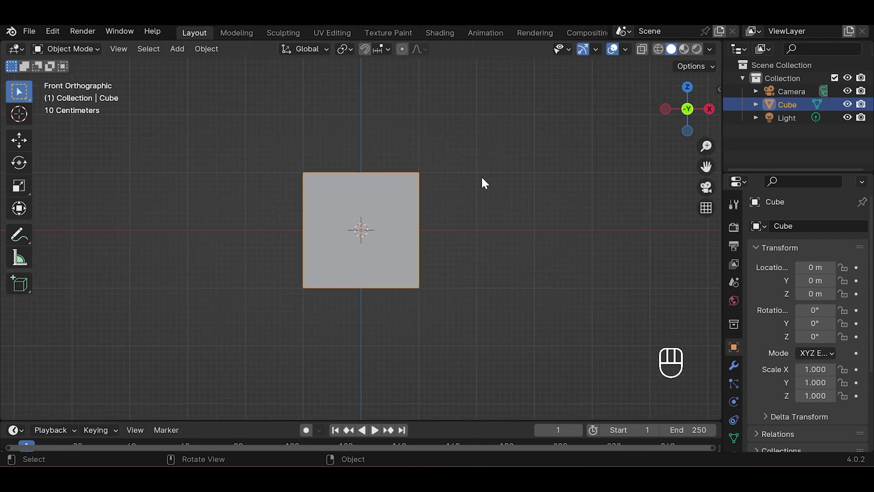
# Squash the cube along Z into a thin slab
pyautogui.press('s')
pyautogui.press('z')
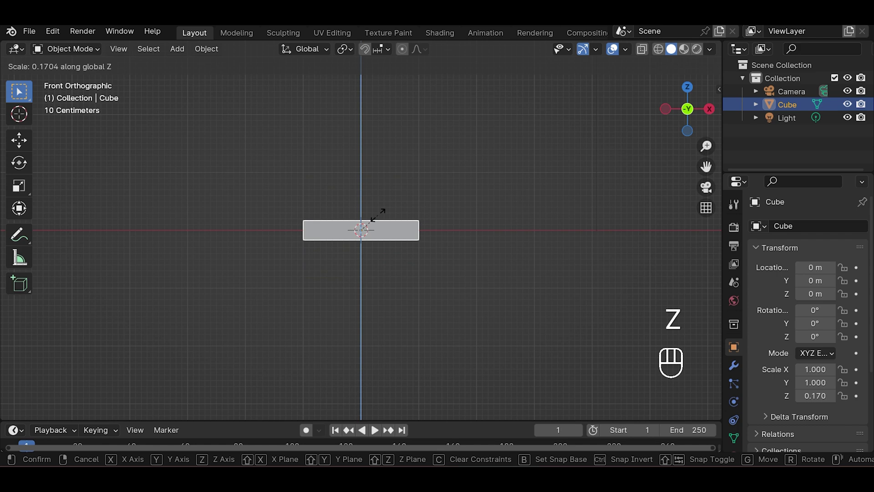
pyautogui.click(382, 218)
# In top view, lengthen the slab along Y and shrink it slightly overall
pyautogui.click(687, 87)
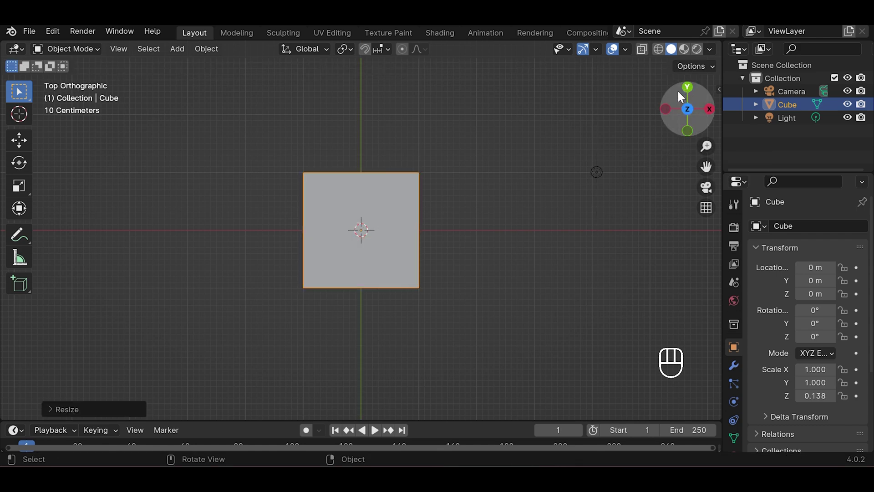
pyautogui.press('s')
pyautogui.press('y')
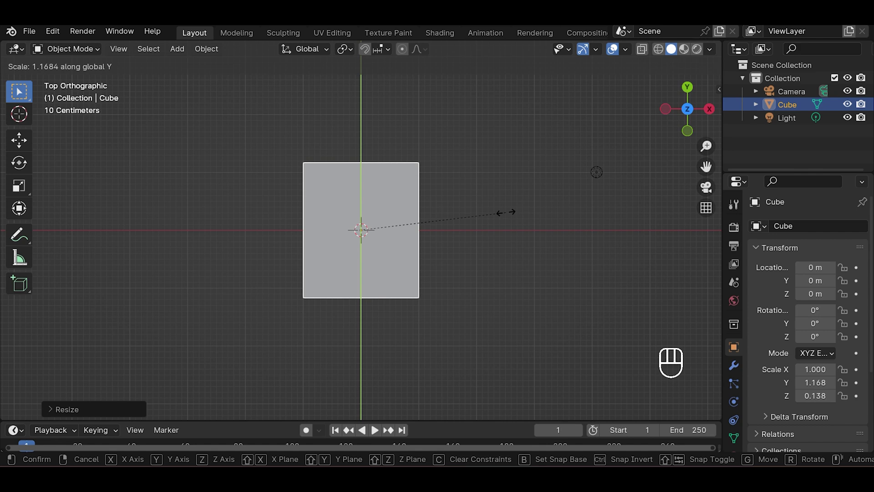
pyautogui.click(505, 218)
pyautogui.press('s')
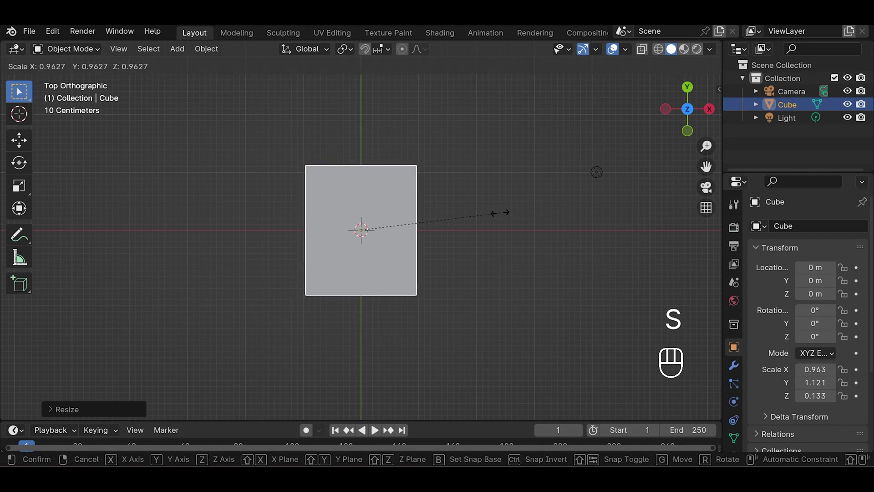
pyautogui.click(500, 212)
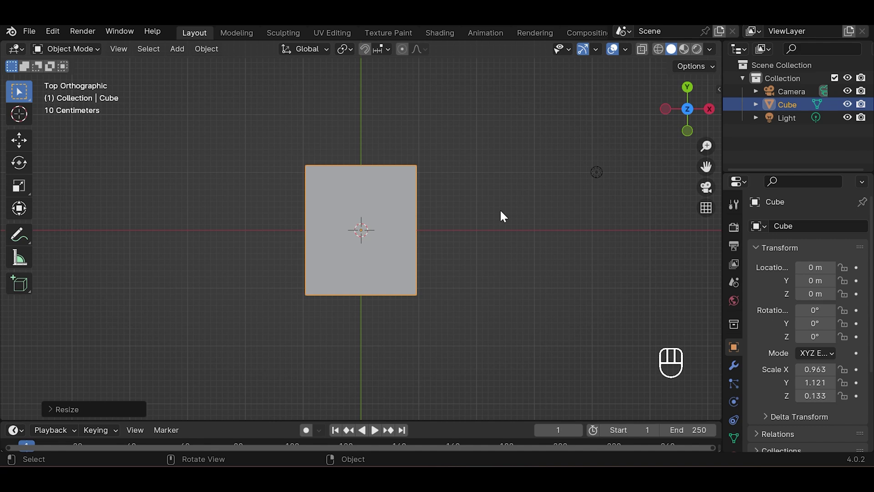
# Enter Edit Mode with Face select enabled
pyautogui.press('Tab')
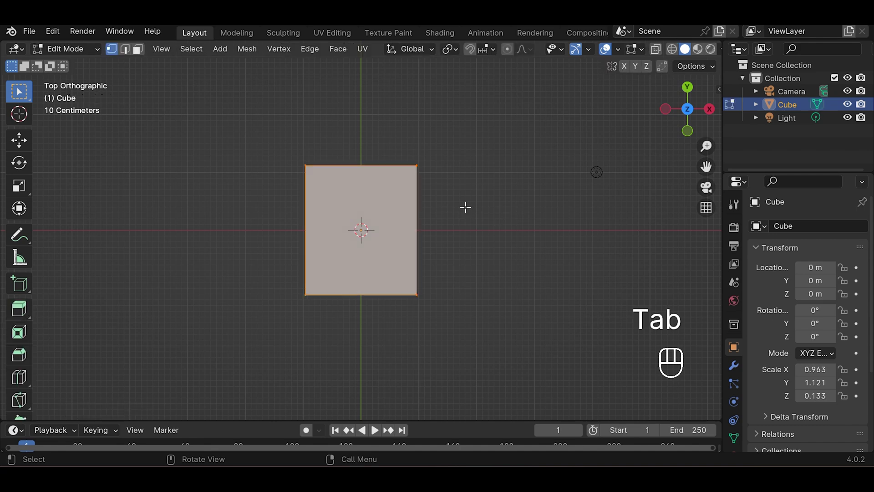
pyautogui.click(137, 50)
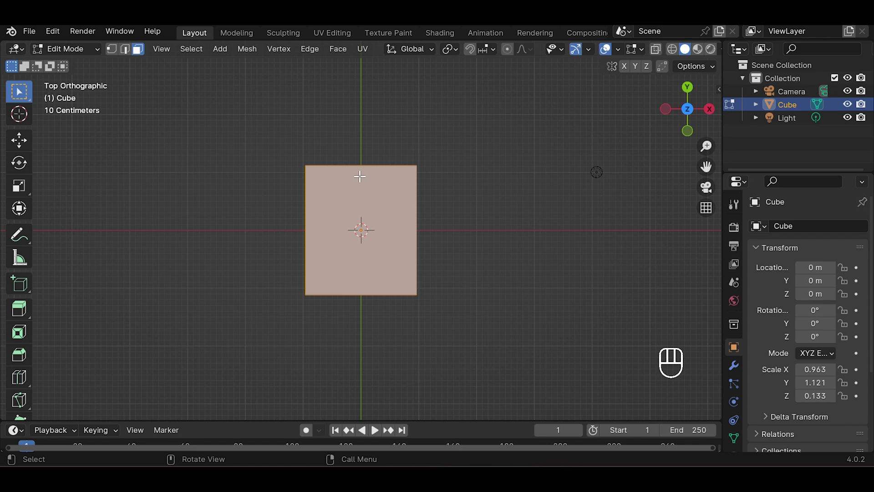
pyautogui.press('3')
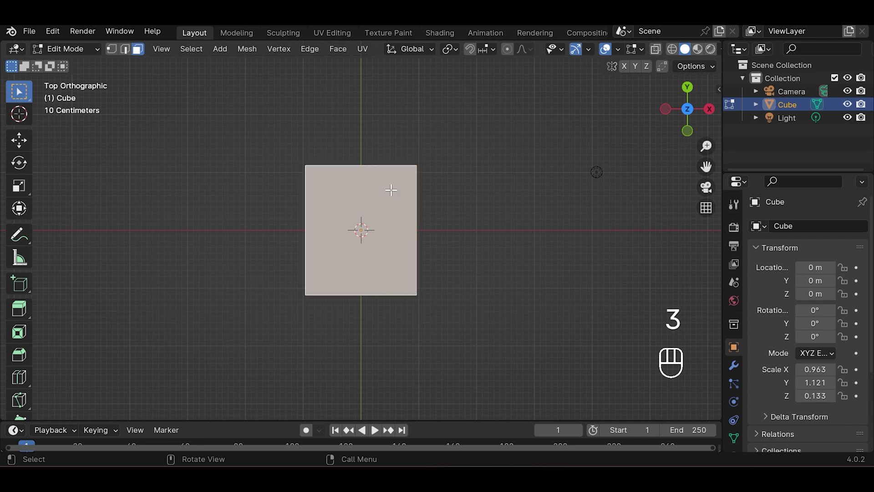
# Select the slab's top face and its bottom face together
pyautogui.moveTo(687, 110); pyautogui.dragTo(690, 120)
pyautogui.moveTo(437, 225); pyautogui.dragTo(475, 207, button='middle')
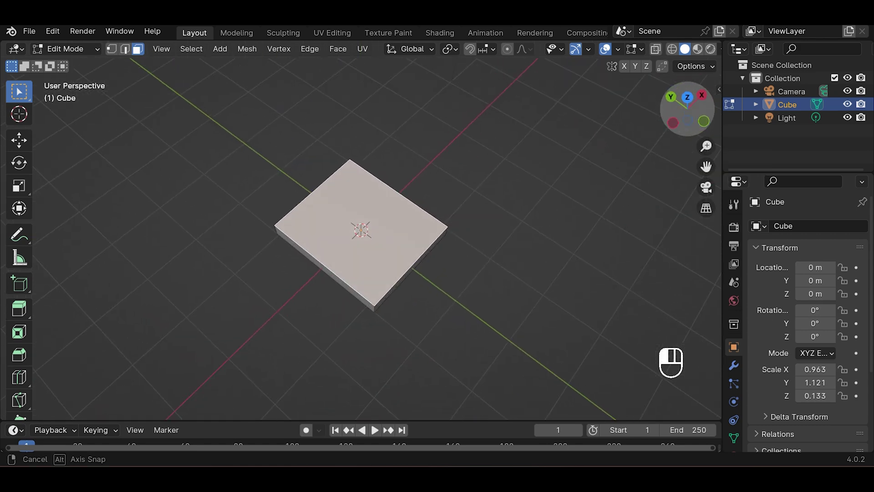
pyautogui.keyDown('shift'); pyautogui.click(361, 273); pyautogui.keyUp('shift')
pyautogui.moveTo(673, 117); pyautogui.dragTo(389, 216)
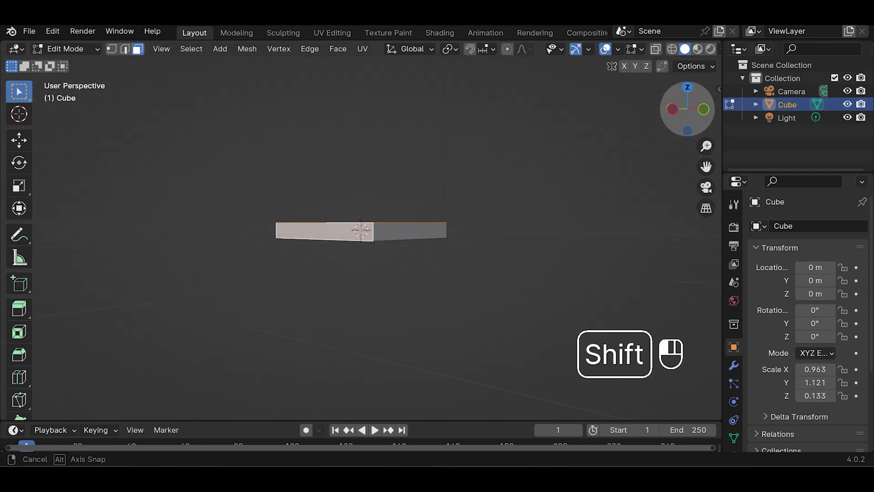
pyautogui.keyDown('shift'); pyautogui.click(389, 217); pyautogui.keyUp('shift')
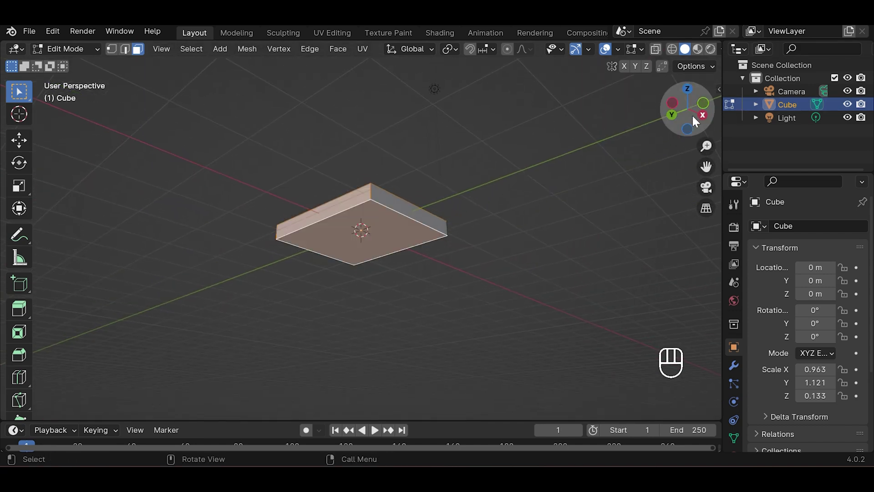
pyautogui.moveTo(702, 103); pyautogui.dragTo(687, 109)
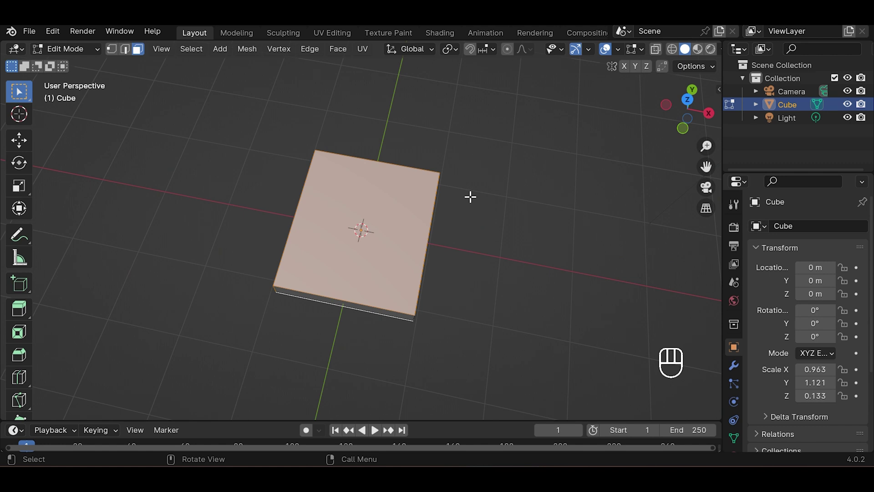
# Duplicate the top and bottom faces in place and scale the copies longer along Y
pyautogui.hotkey('shift', 'd')
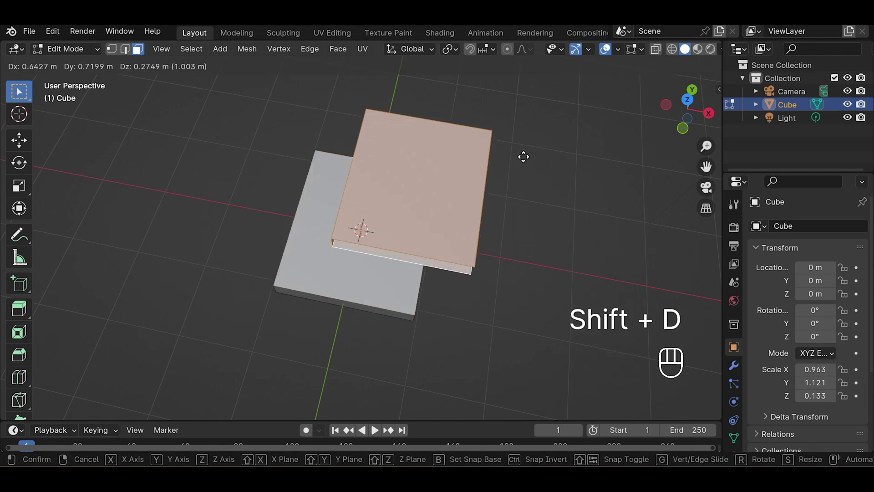
pyautogui.rightClick(524, 158)
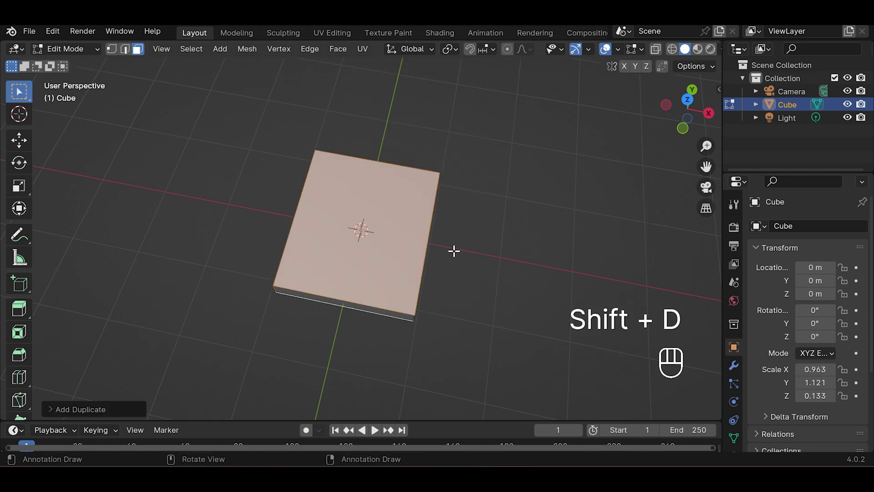
pyautogui.click(687, 102)
pyautogui.press('s')
pyautogui.press('z')
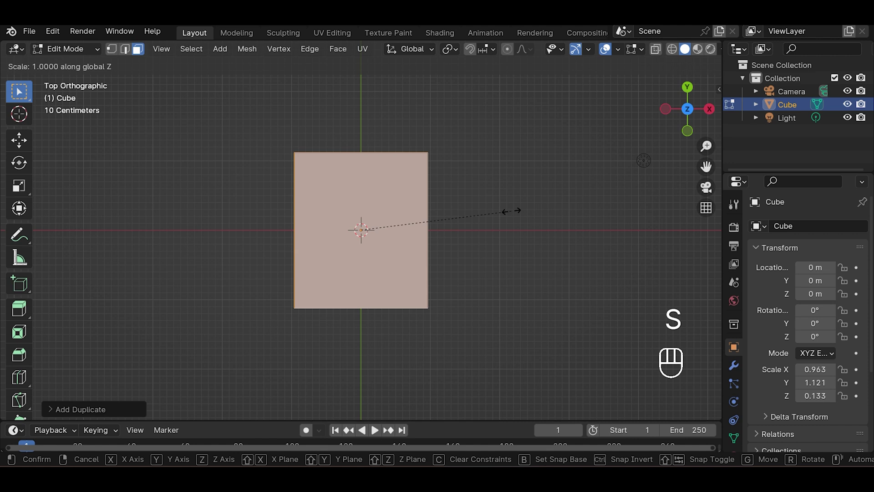
pyautogui.press('y')
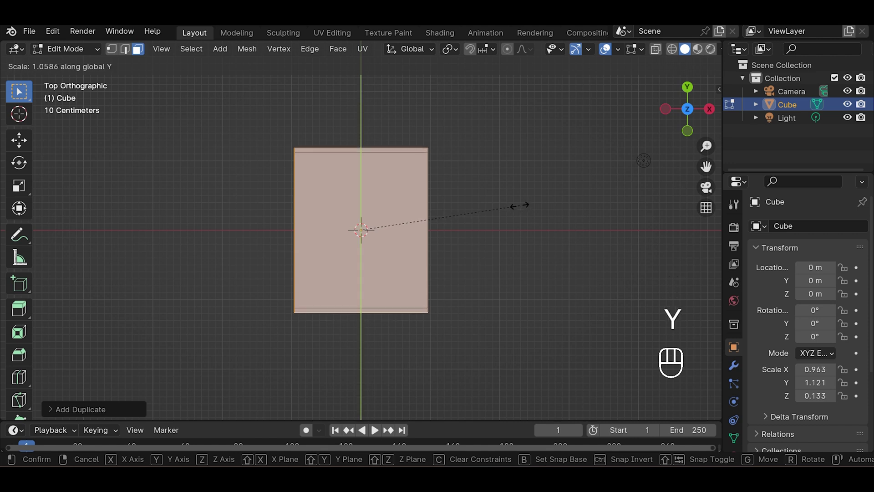
pyautogui.click(524, 202)
pyautogui.scroll(1, 503, 191)
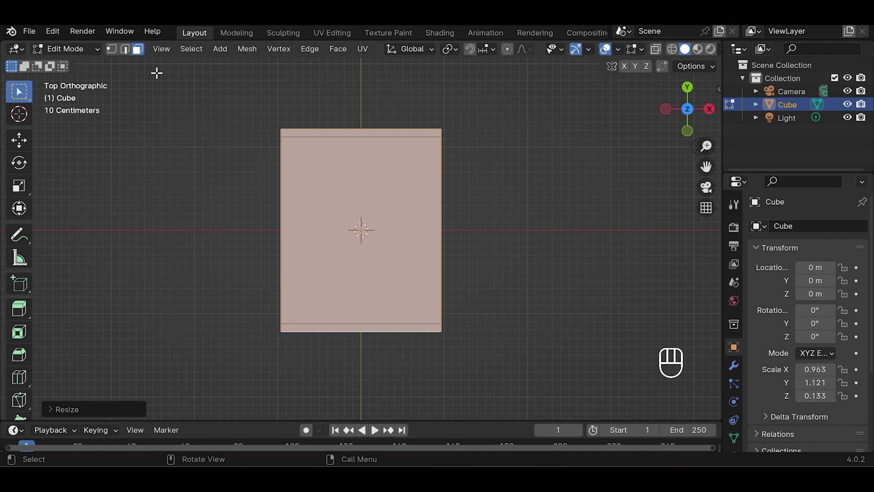
# Select the cover edges and move them along X so the cover overhangs one side
pyautogui.click(126, 49)
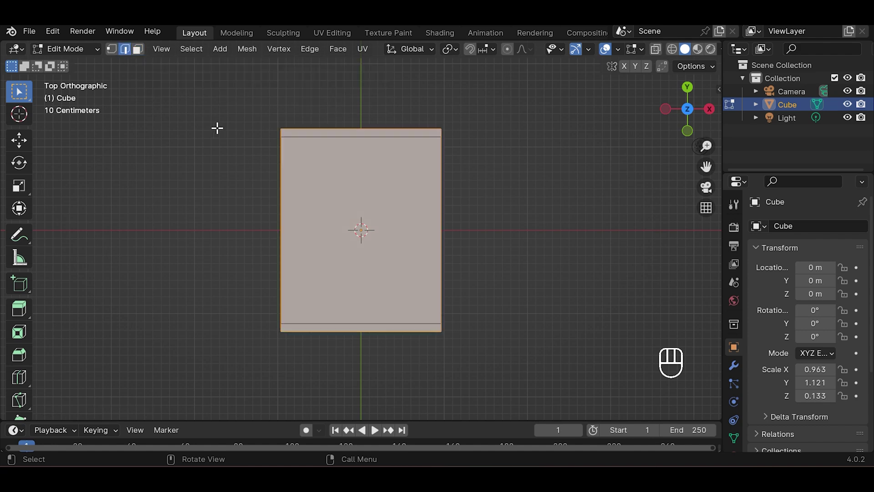
pyautogui.press('2')
pyautogui.scroll(1, 451, 136)
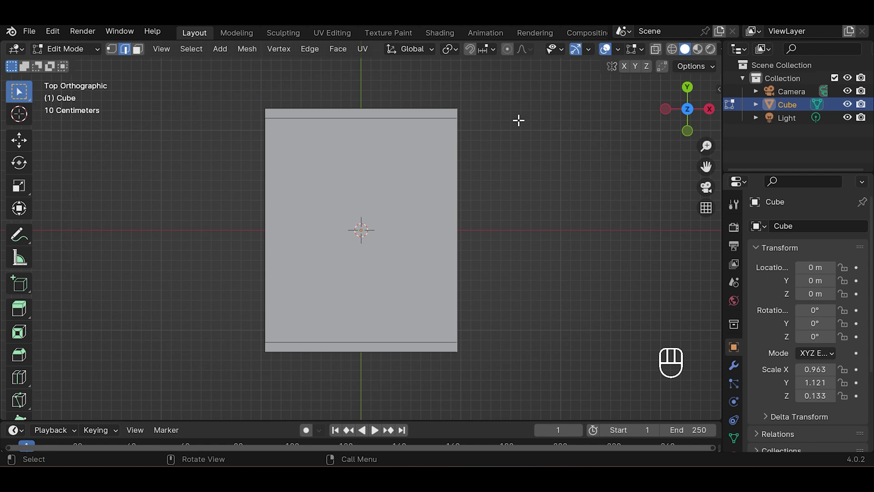
pyautogui.moveTo(690, 103); pyautogui.dragTo(688, 101)
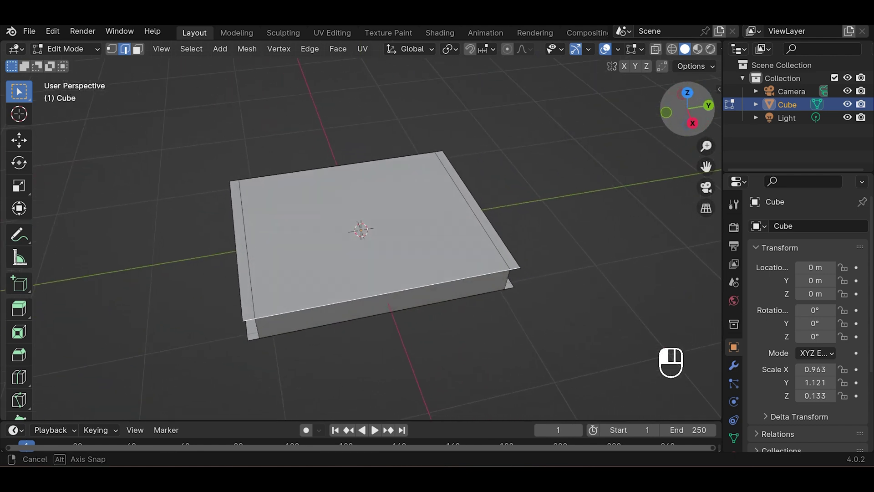
pyautogui.keyDown('shift'); pyautogui.click(506, 290); pyautogui.keyUp('shift')
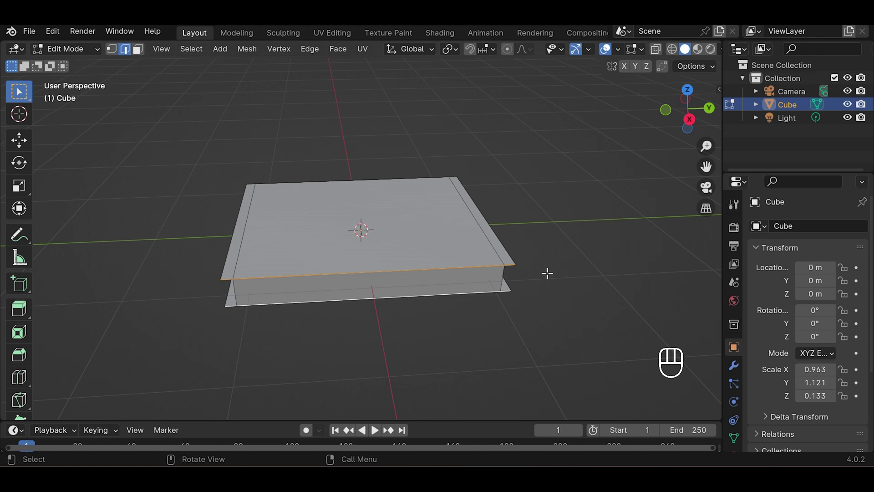
pyautogui.click(689, 90)
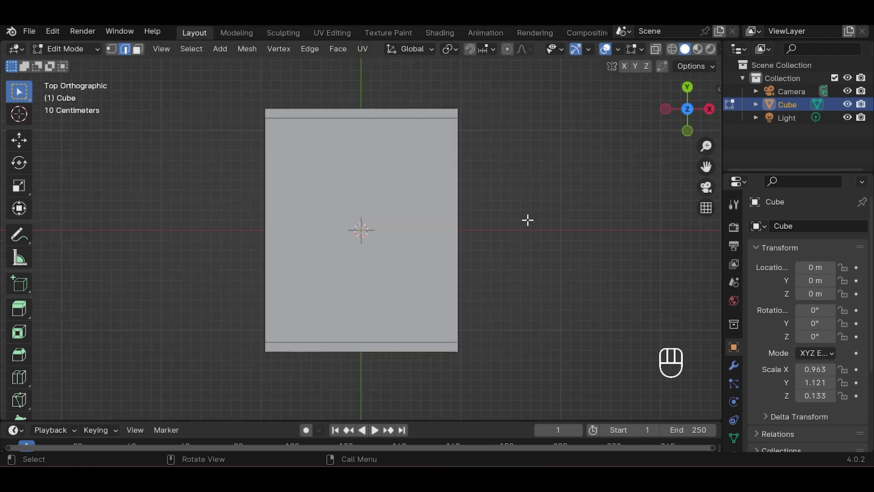
pyautogui.press('g')
pyautogui.press('x')
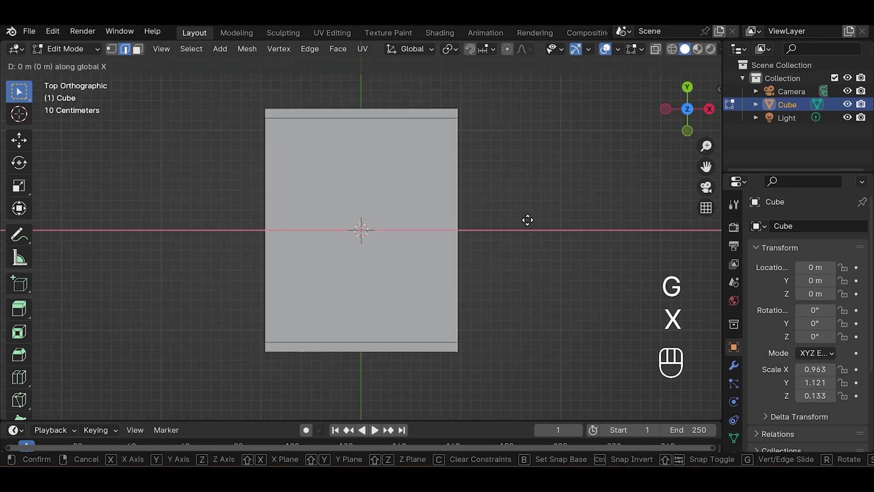
pyautogui.click(538, 220)
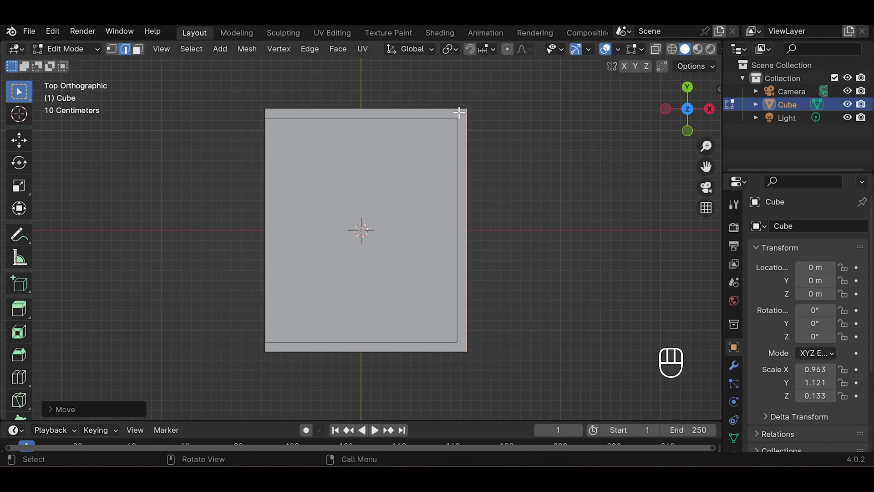
# In Face select, pick the slab's top, spine side and bottom faces, ending in Front view
pyautogui.press('3')
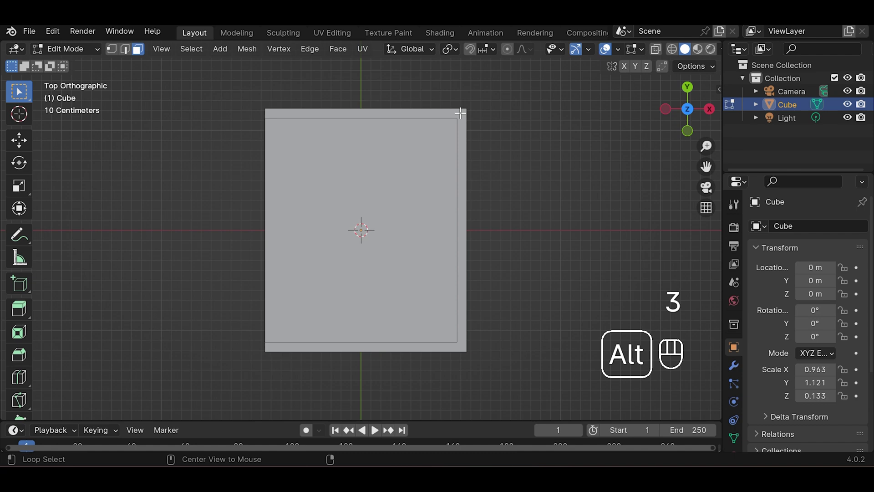
pyautogui.keyDown('alt'); pyautogui.click(461, 111); pyautogui.keyUp('alt')
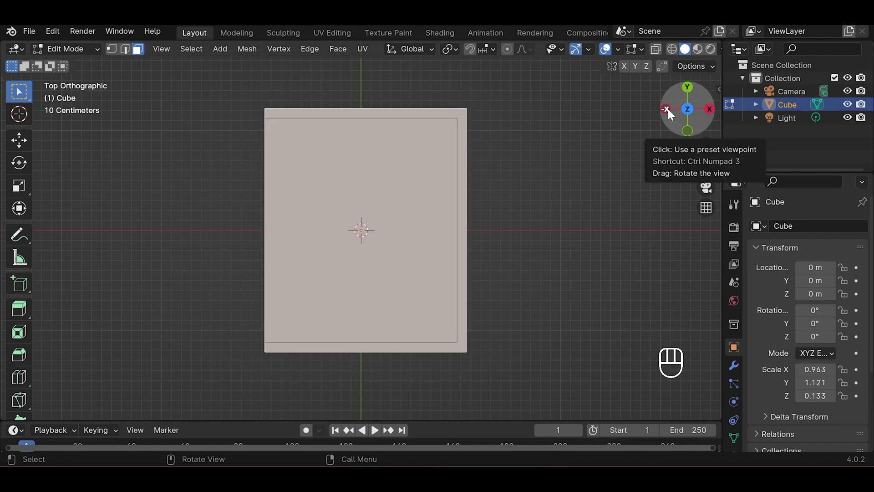
pyautogui.moveTo(668, 108); pyautogui.dragTo(683, 103)
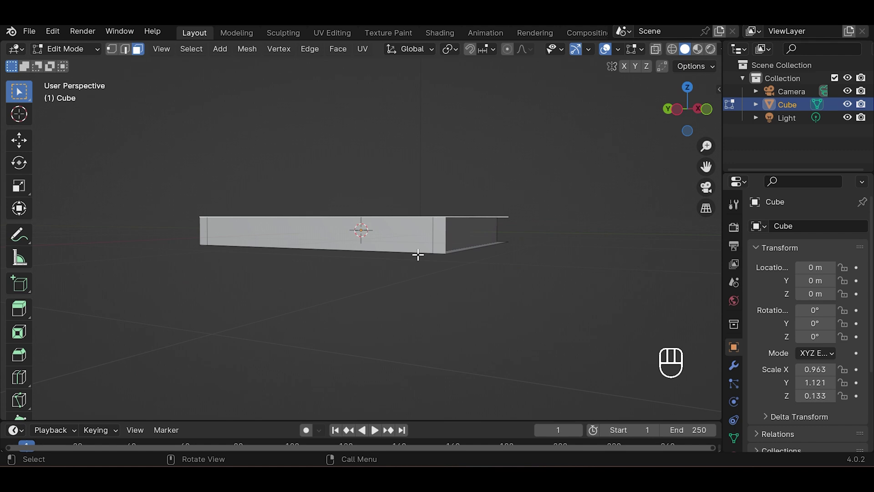
pyautogui.keyDown('shift'); pyautogui.click(437, 240); pyautogui.keyUp('shift')
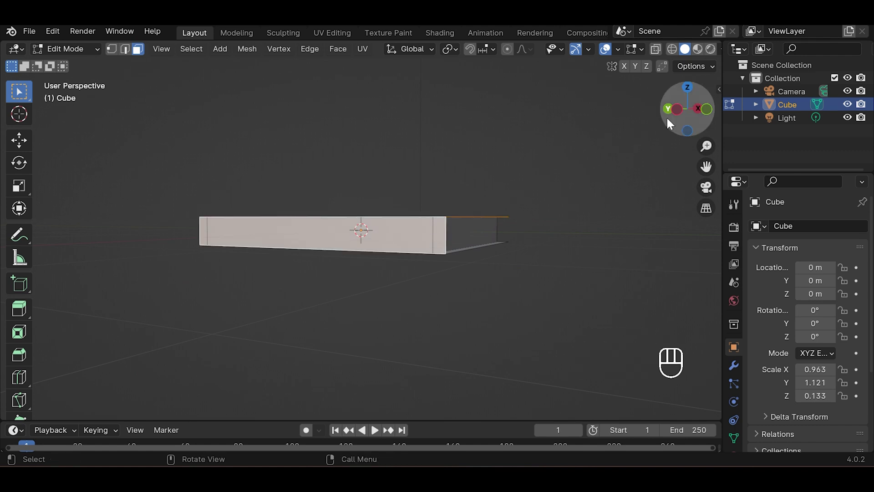
pyautogui.moveTo(668, 119); pyautogui.dragTo(442, 174, button='middle')
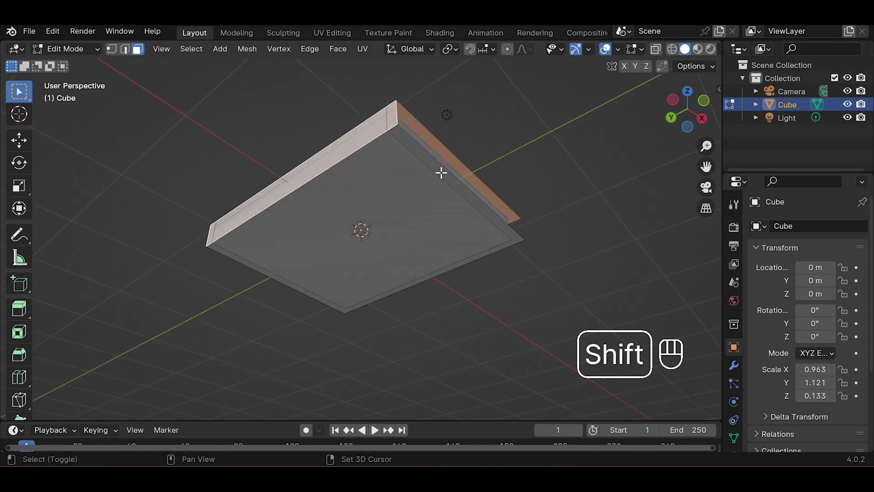
pyautogui.keyDown('shift'); pyautogui.click(441, 173); pyautogui.keyUp('shift')
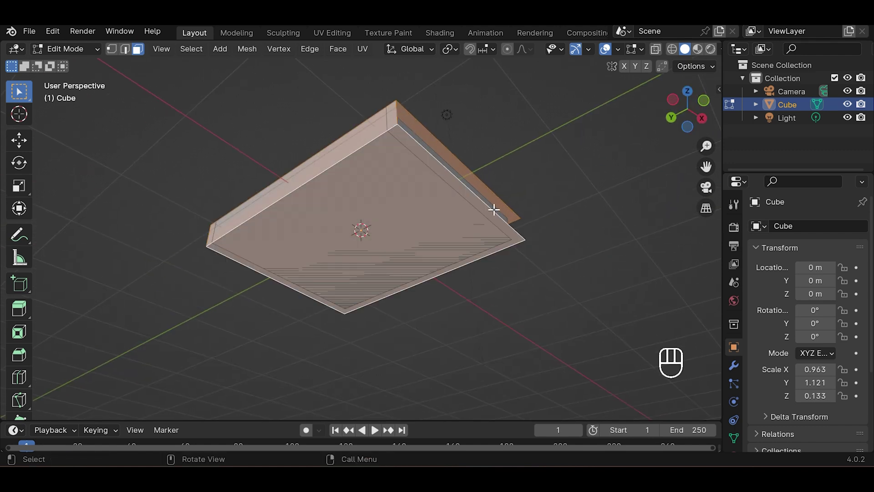
pyautogui.click(687, 91)
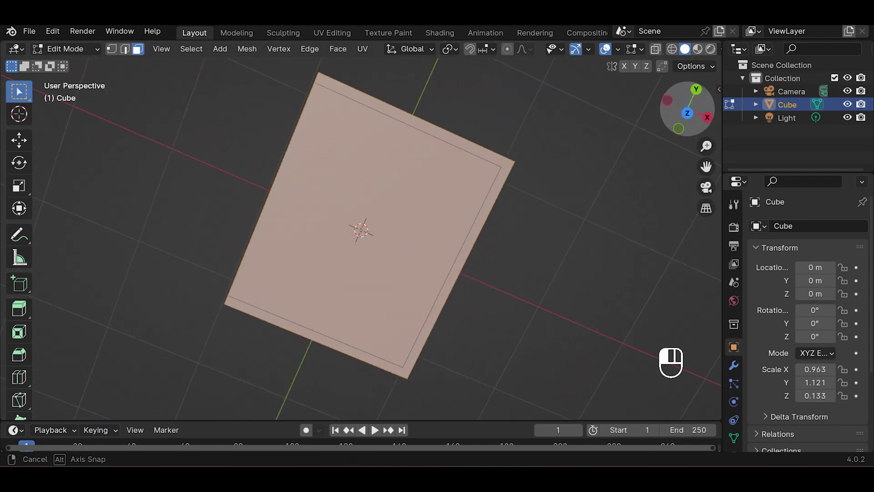
pyautogui.click(687, 130)
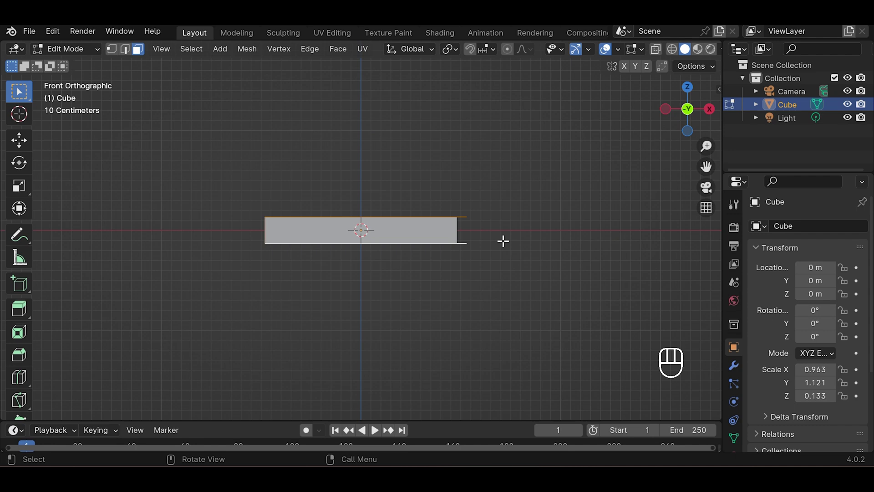
# Return to Object Mode and apply the slab's Scale with Ctrl+A
pyautogui.press('Tab')
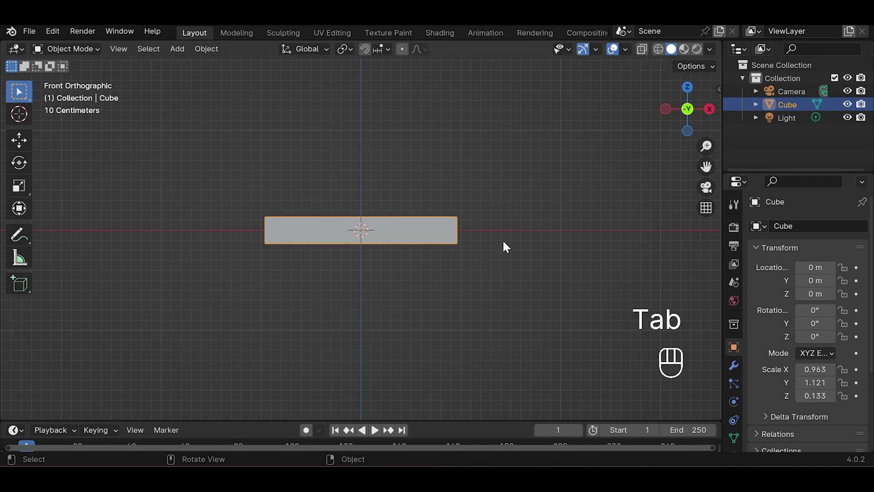
pyautogui.hotkey('ctrl', 'a')
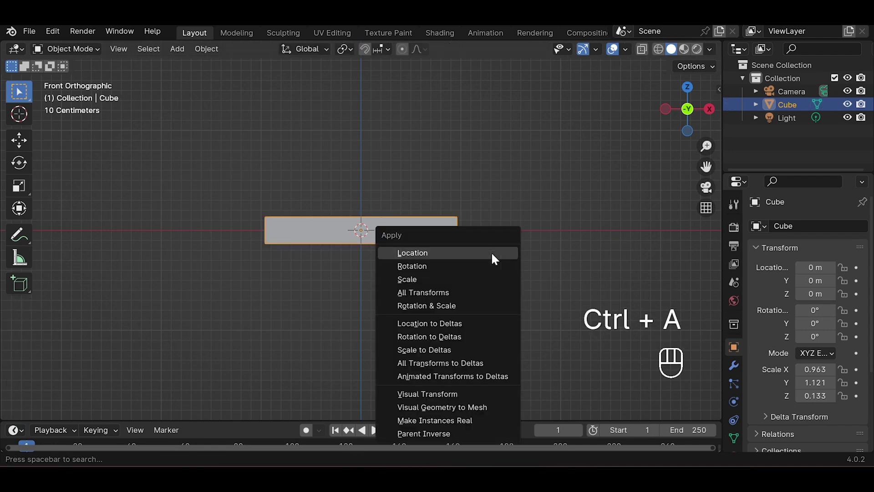
pyautogui.click(493, 278)
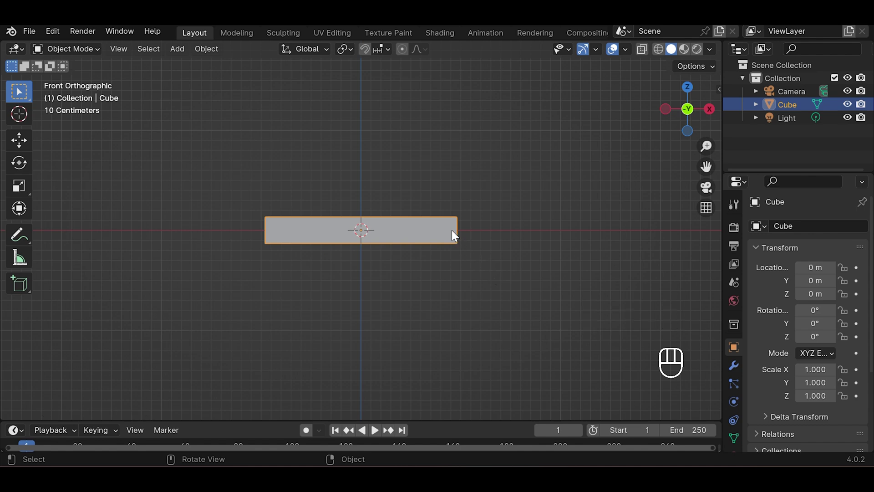
# Extrude the cover faces along their normals with Offset Even enabled
pyautogui.press('Tab')
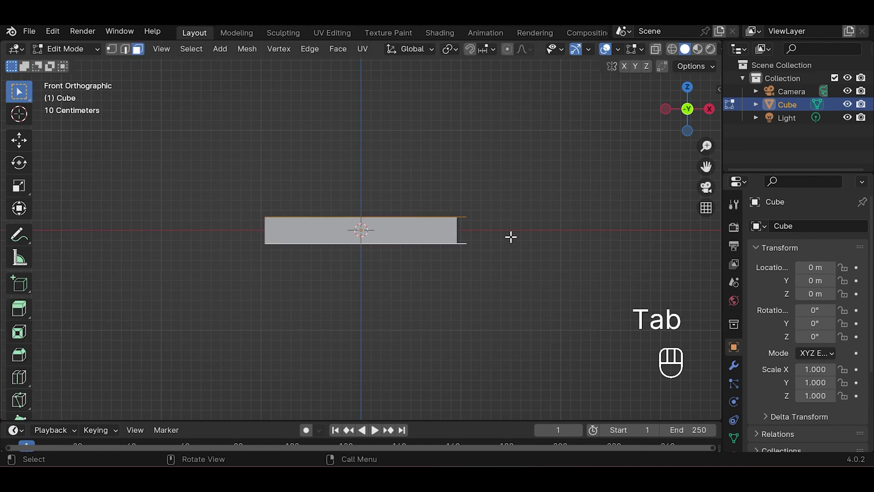
pyautogui.hotkey('alt', 'e')
pyautogui.click(503, 253)
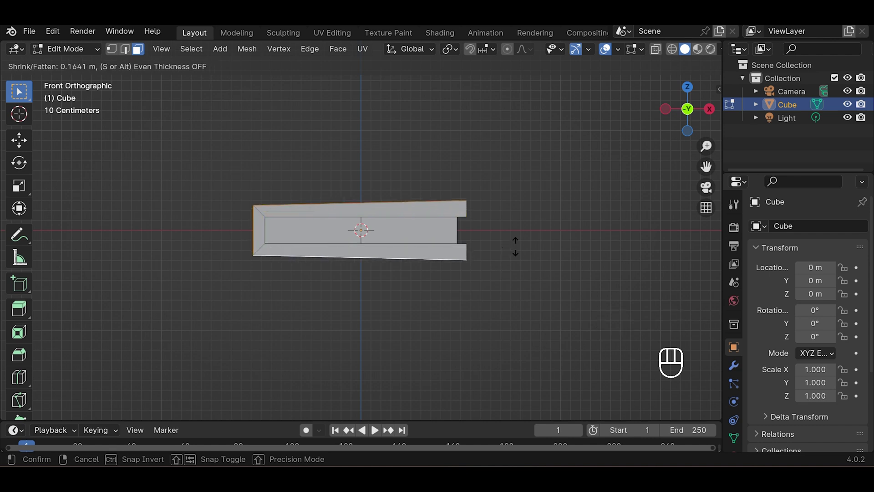
pyautogui.click(514, 246)
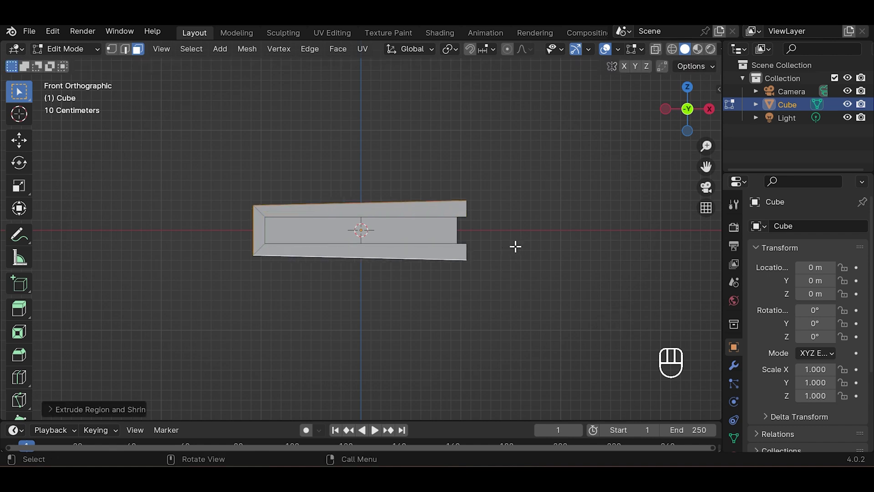
pyautogui.click(120, 409)
pyautogui.click(124, 376)
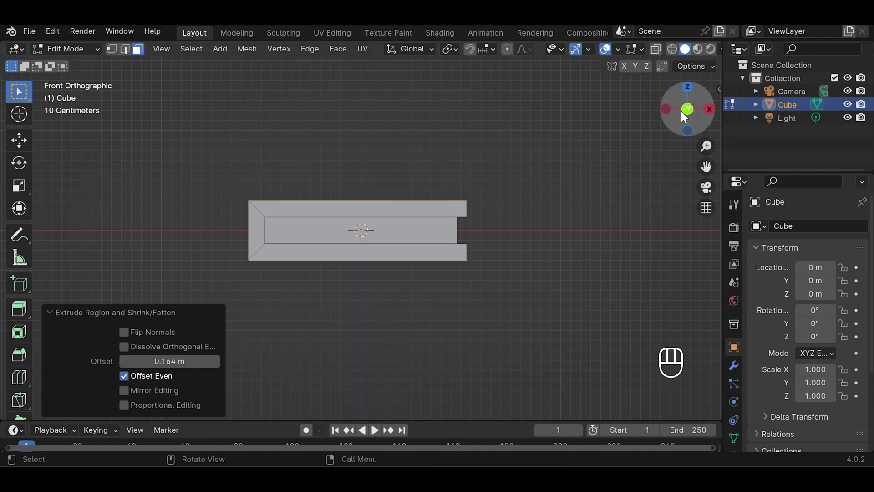
# Back in Object Mode, add a level-2 Subdivision Surface with Ctrl+2
pyautogui.moveTo(681, 112)
pyautogui.mouseDown()
pyautogui.moveTo(687, 120)
pyautogui.moveTo(677, 107)
pyautogui.mouseUp()
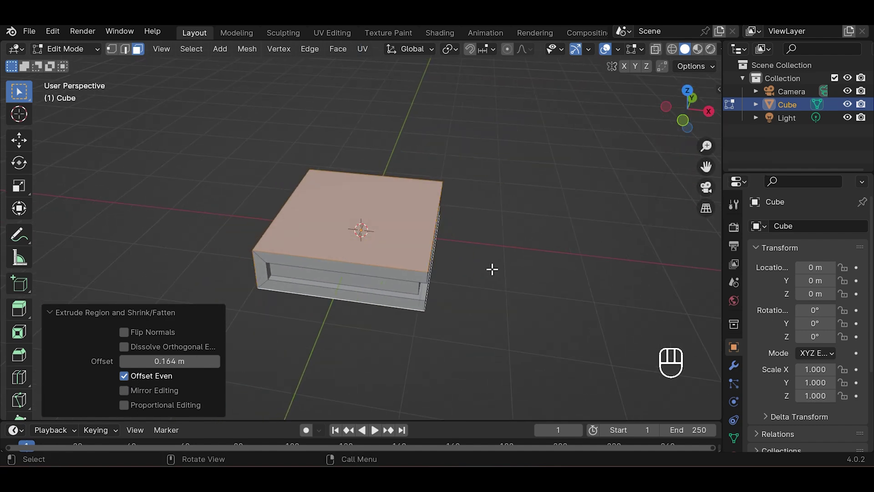
pyautogui.press('Tab')
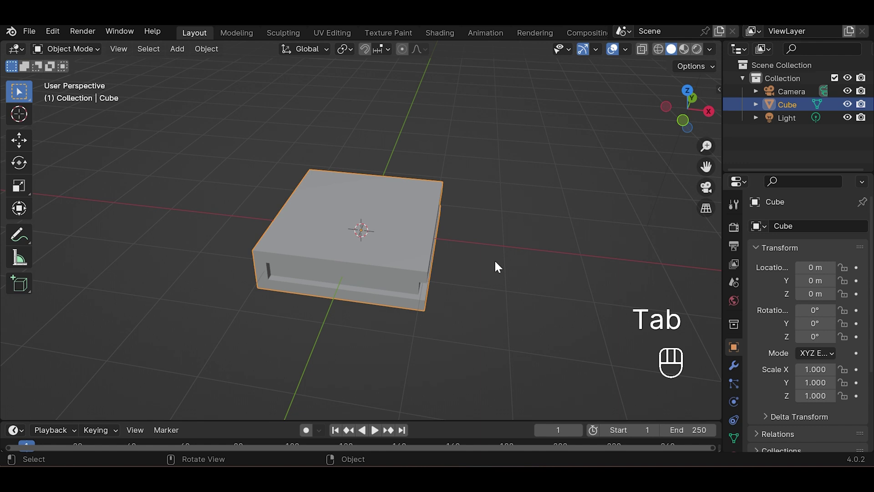
pyautogui.hotkey('ctrl', '2')
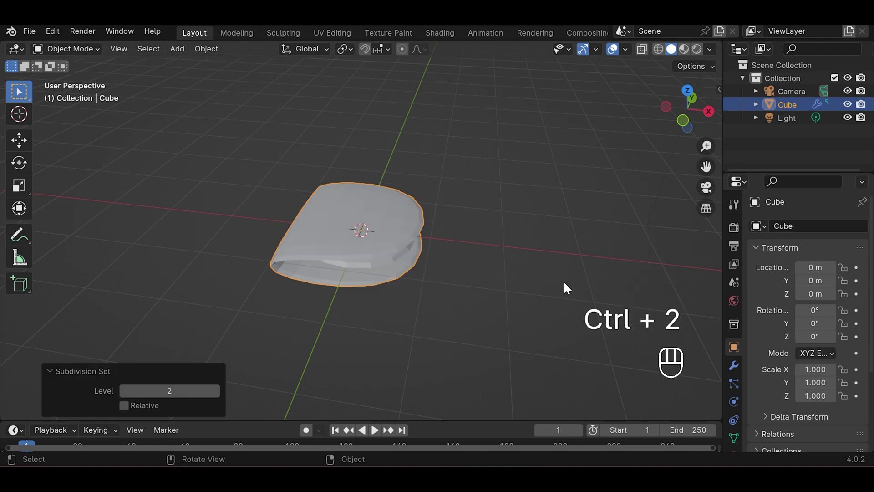
# Add a Bevel modifier and move it above the Subdivision modifier
pyautogui.click(734, 366)
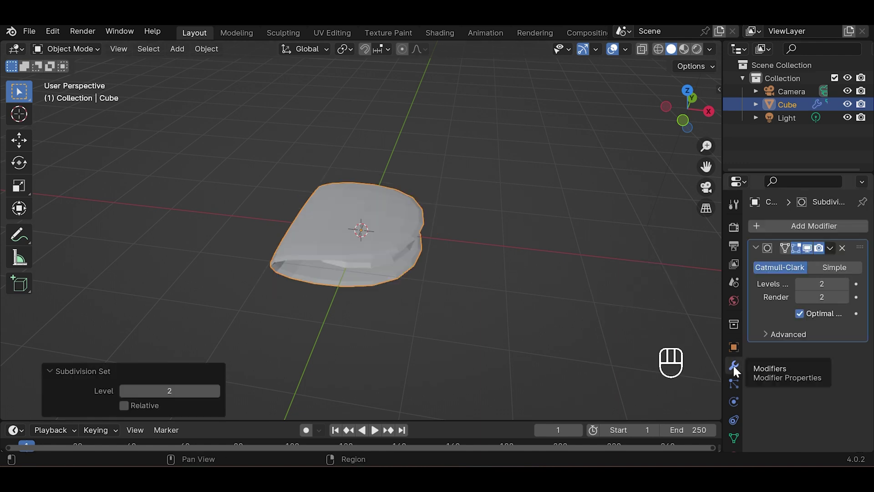
pyautogui.click(819, 225)
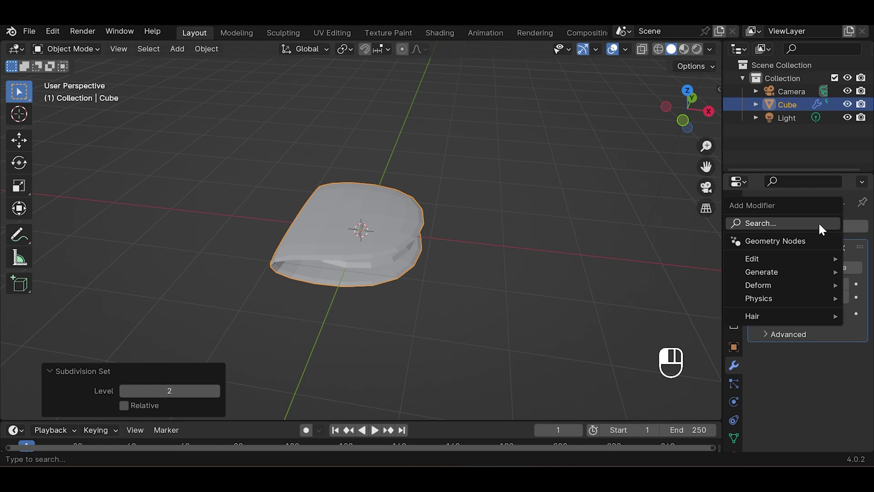
pyautogui.moveTo(761, 272)
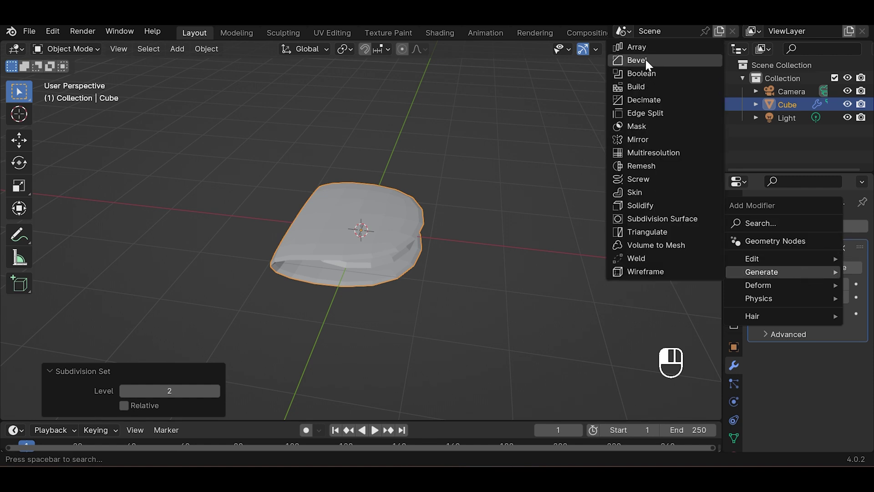
pyautogui.click(646, 58)
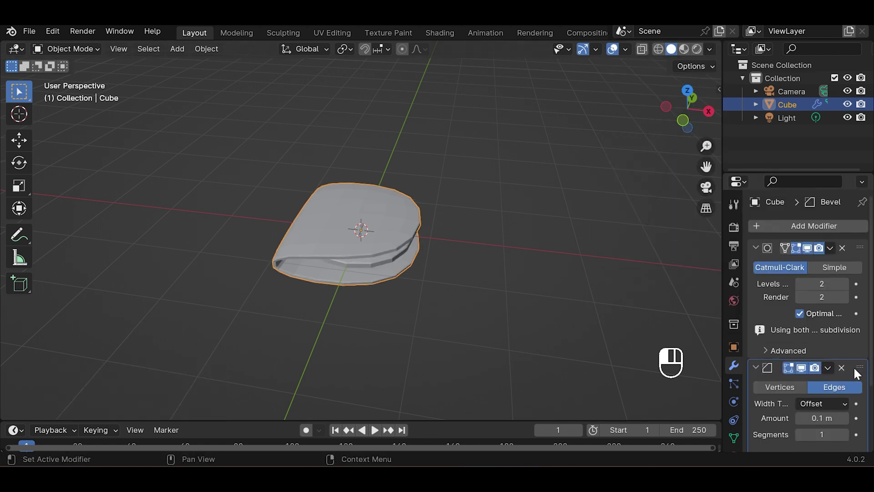
pyautogui.moveTo(859, 367); pyautogui.dragTo(854, 247)
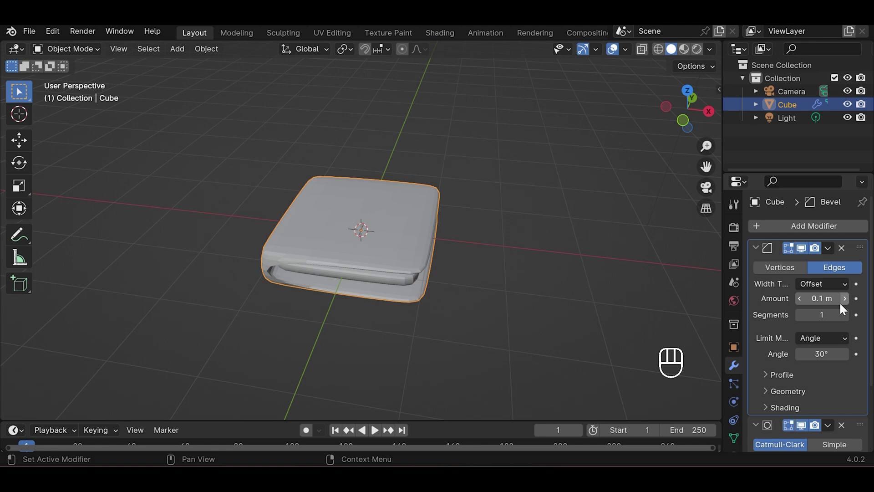
# Set the Bevel to Amount 1 m, 2 segments, Weight limit method and profile Shape 1.00
pyautogui.click(840, 299)
pyautogui.write('1')
pyautogui.press('Return')
pyautogui.doubleClick(828, 314)
pyautogui.write('2')
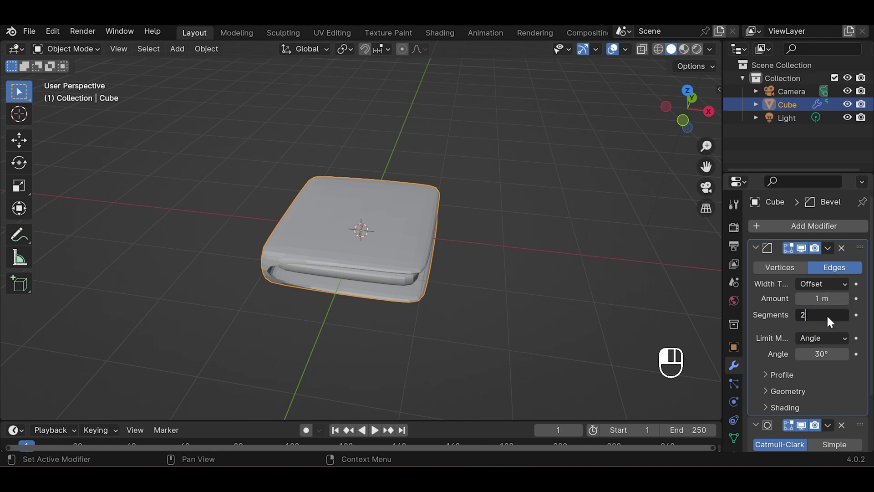
pyautogui.press('Return')
pyautogui.click(823, 337)
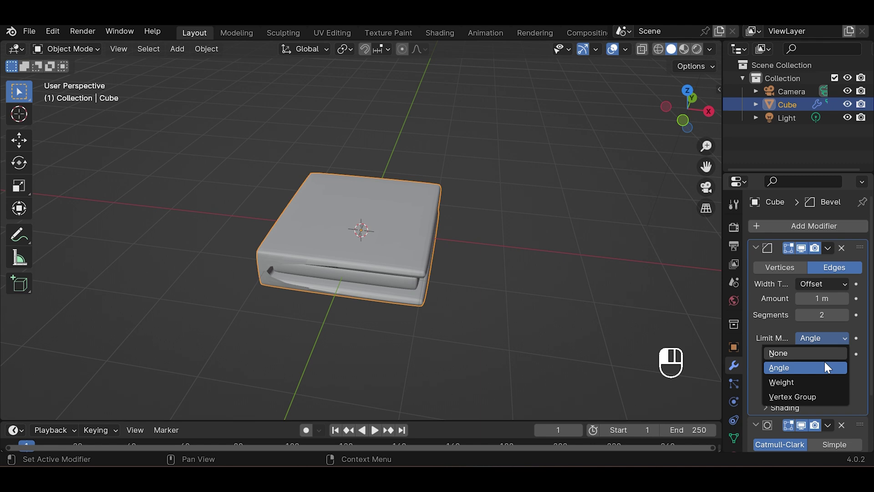
pyautogui.click(815, 381)
pyautogui.click(778, 359)
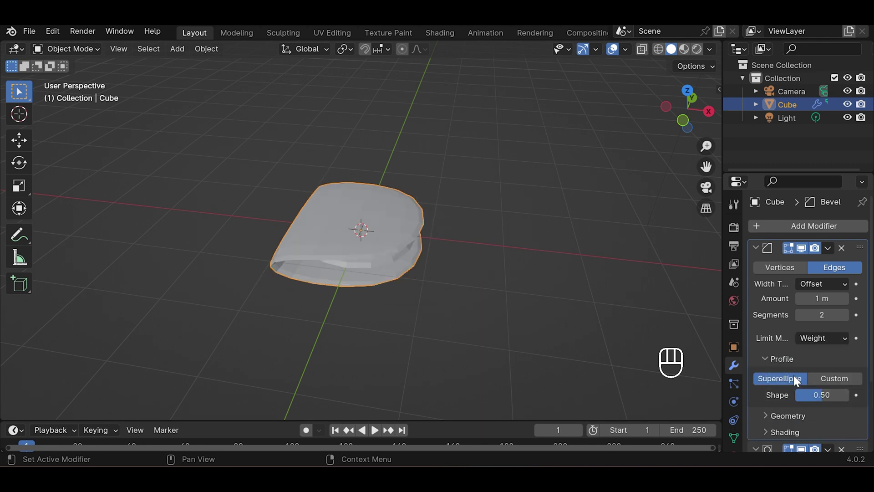
pyautogui.moveTo(820, 394); pyautogui.dragTo(850, 394)
# Give all the mesh edges a bevel weight of 1.00
pyautogui.press('Tab')
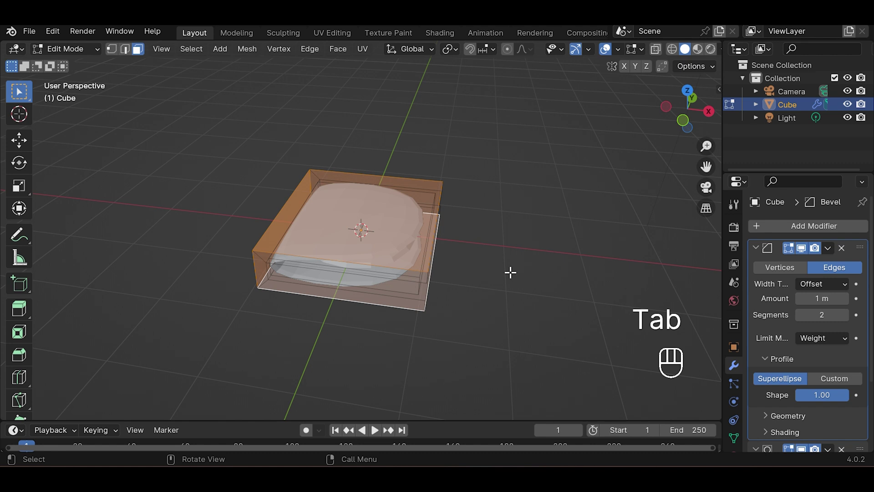
pyautogui.press('a')
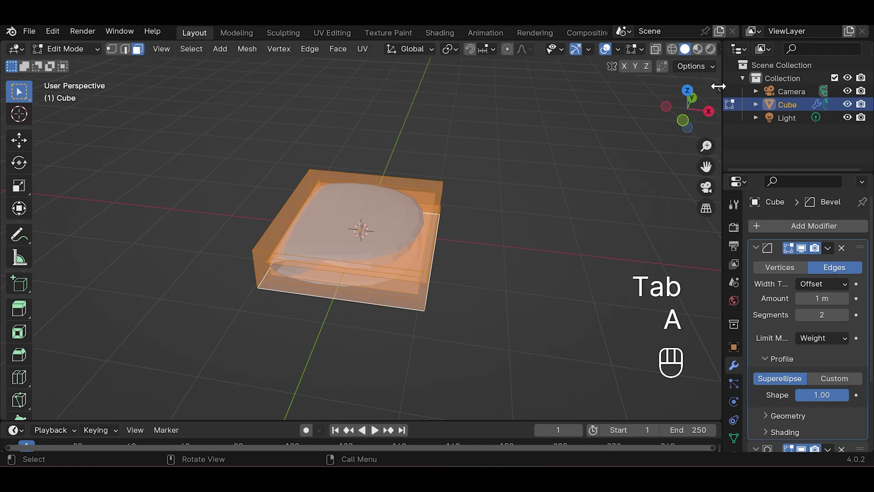
pyautogui.press('n')
pyautogui.doubleClick(664, 232)
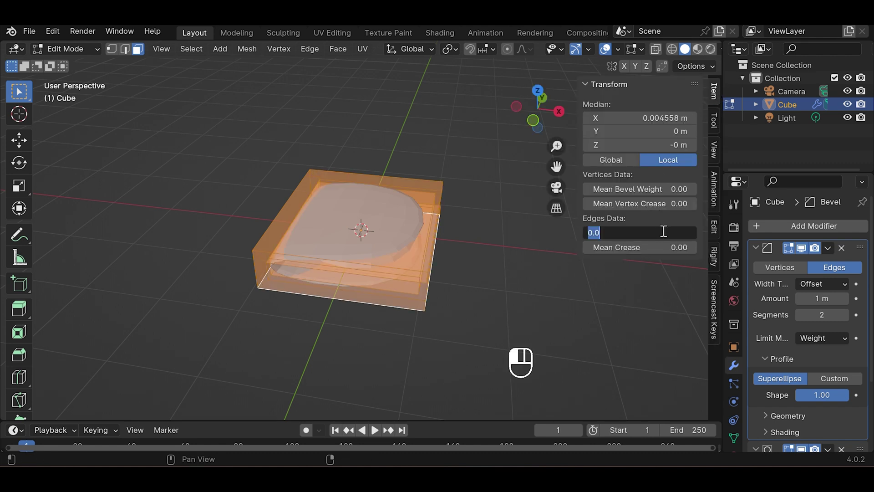
pyautogui.write('1')
pyautogui.press('Return')
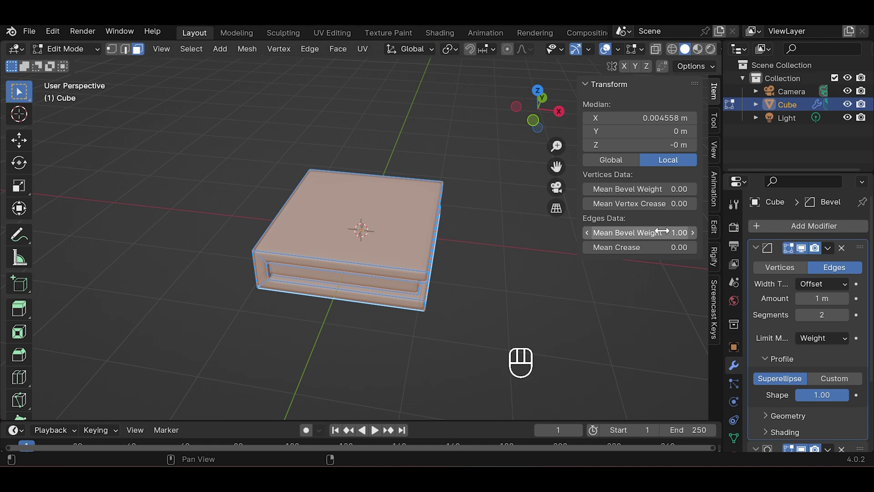
# Back in Object Mode, hide the sidebar and apply Shade Smooth to the book
pyautogui.press('Tab')
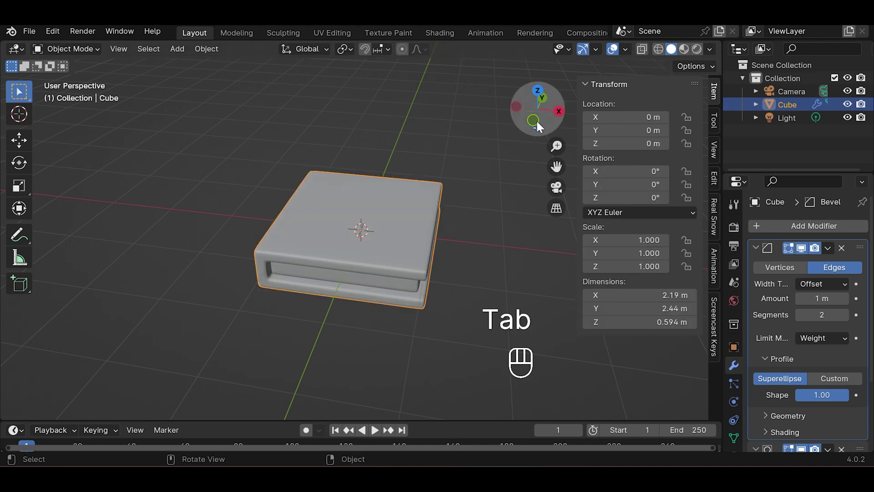
pyautogui.moveTo(578, 85); pyautogui.dragTo(695, 92)
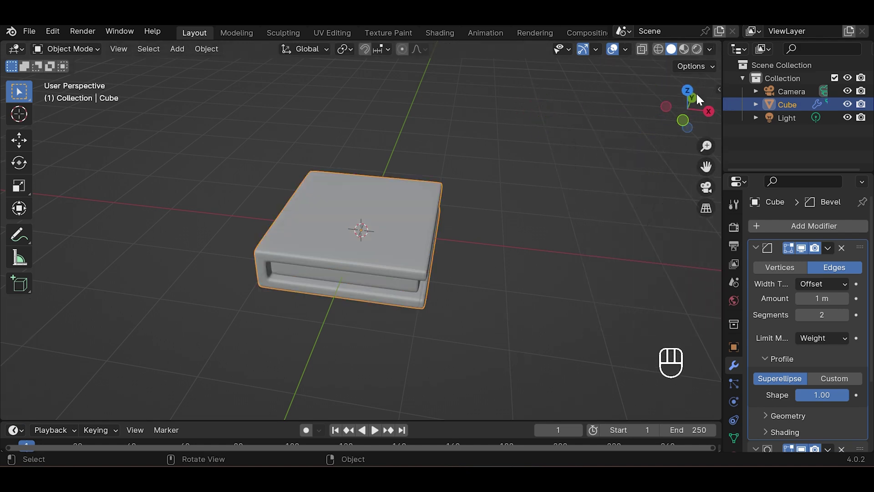
pyautogui.rightClick(414, 260)
pyautogui.click(409, 220)
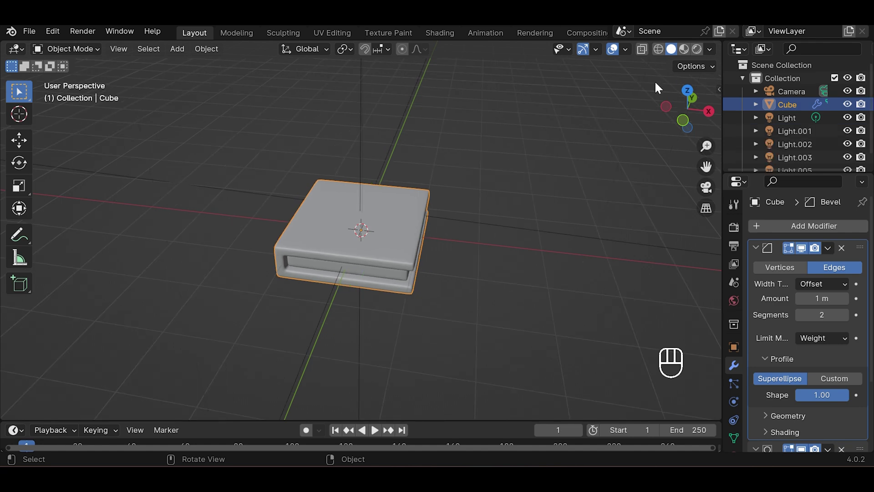
# Preview the book in Rendered shading and set its base color to muted yellow BFB365
pyautogui.click(696, 49)
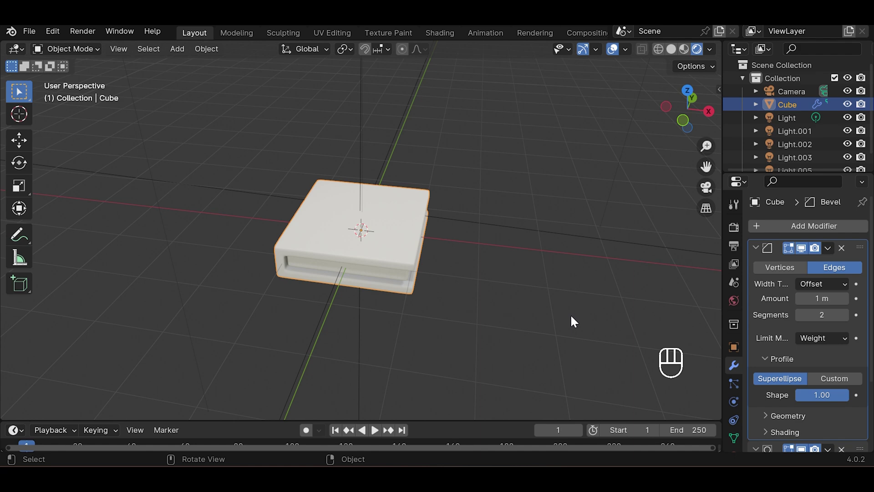
pyautogui.click(735, 413)
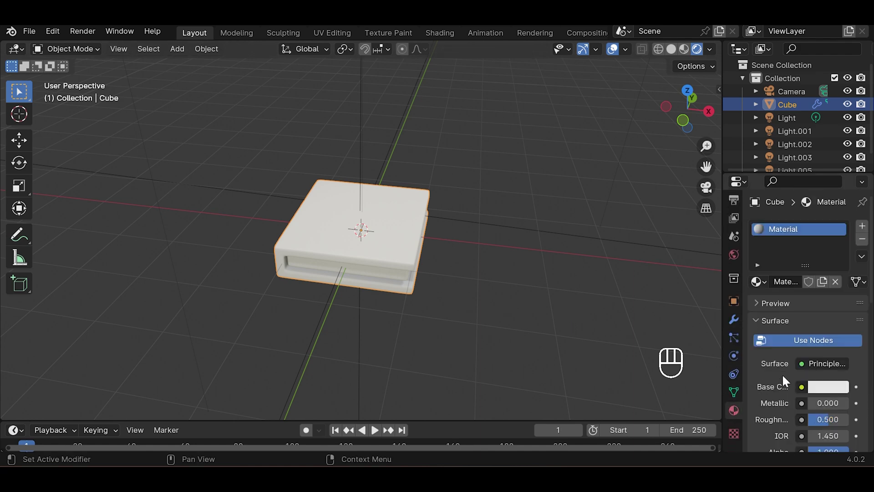
pyautogui.click(820, 387)
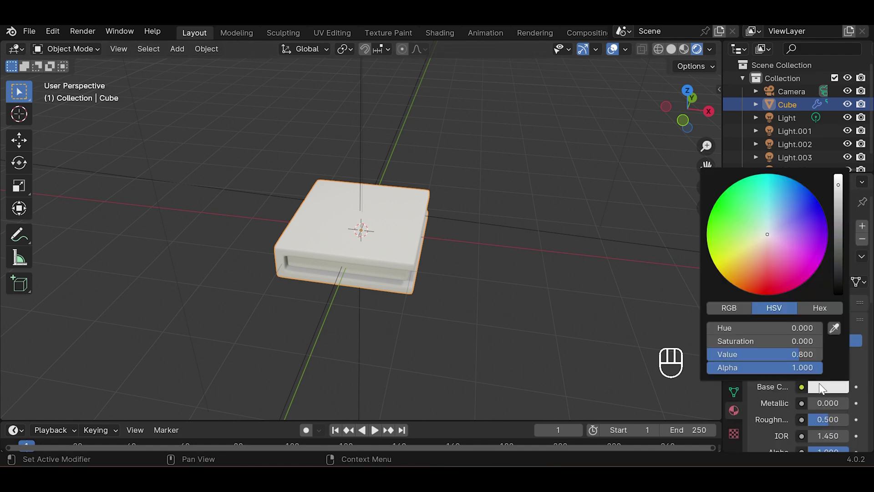
pyautogui.click(745, 251)
pyautogui.moveTo(838, 183); pyautogui.dragTo(839, 205)
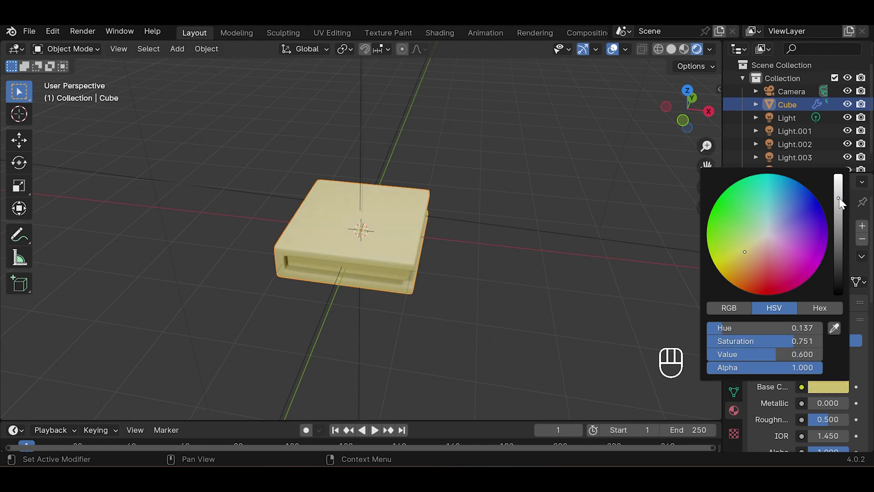
pyautogui.click(820, 307)
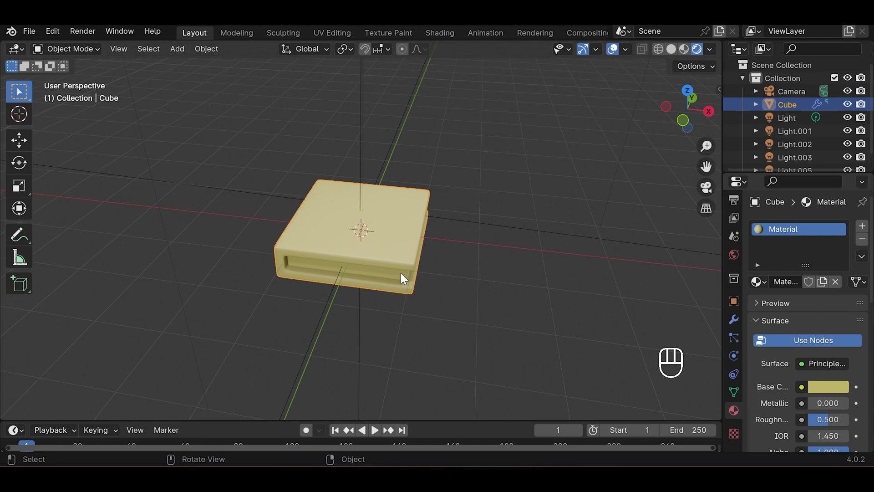
# Assign a new second material to the inner page face loop and colour it light grey D2D2D2
pyautogui.press('Tab')
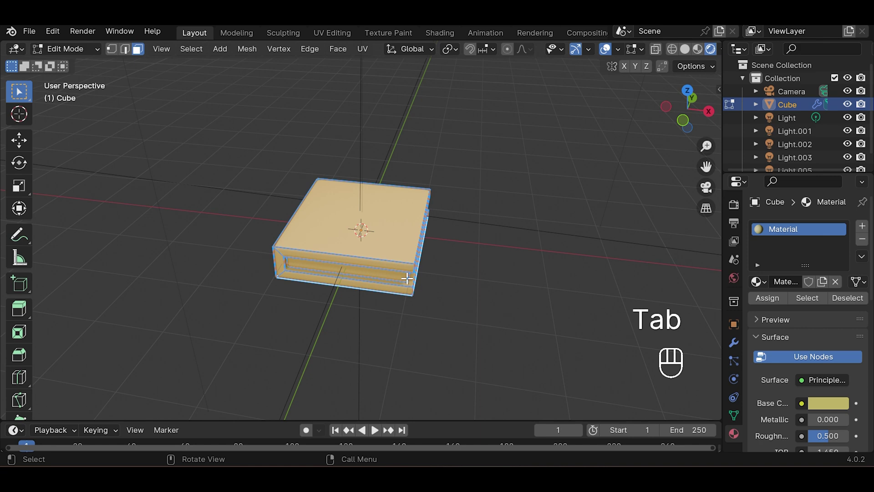
pyautogui.keyDown('alt'); pyautogui.click(407, 278); pyautogui.keyUp('alt')
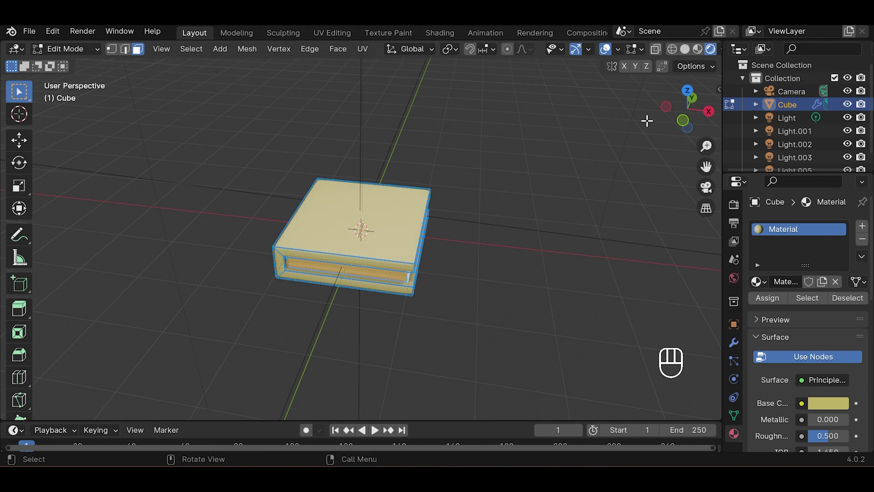
pyautogui.moveTo(646, 121); pyautogui.dragTo(639, 121, button='middle')
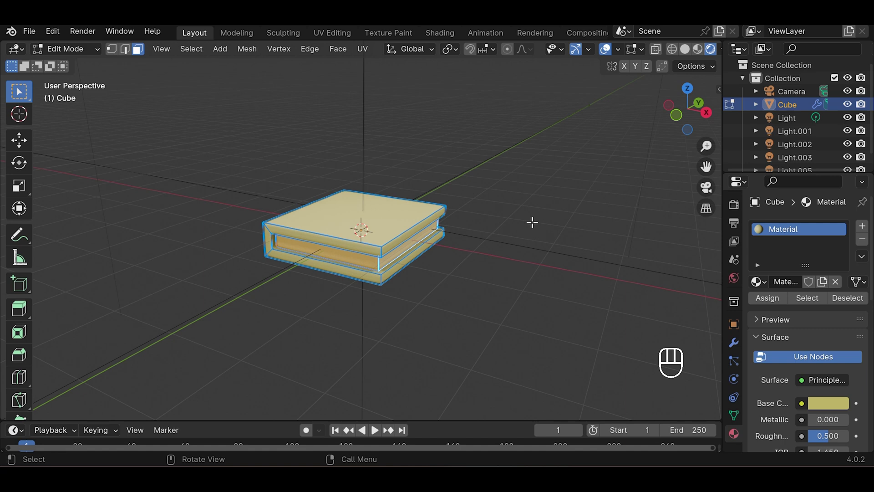
pyautogui.click(862, 226)
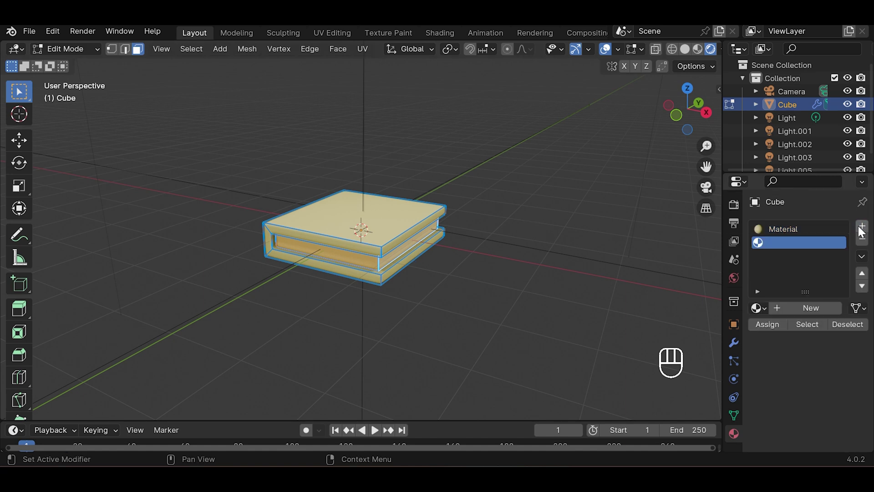
pyautogui.click(808, 309)
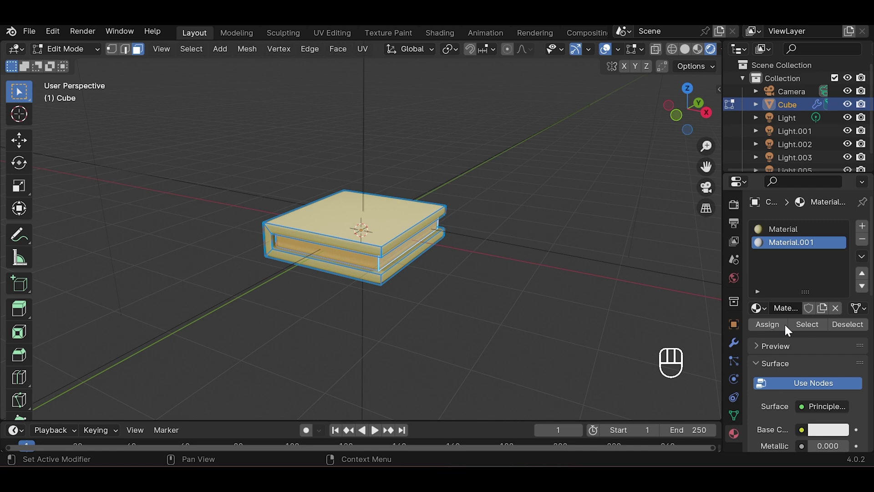
pyautogui.click(772, 325)
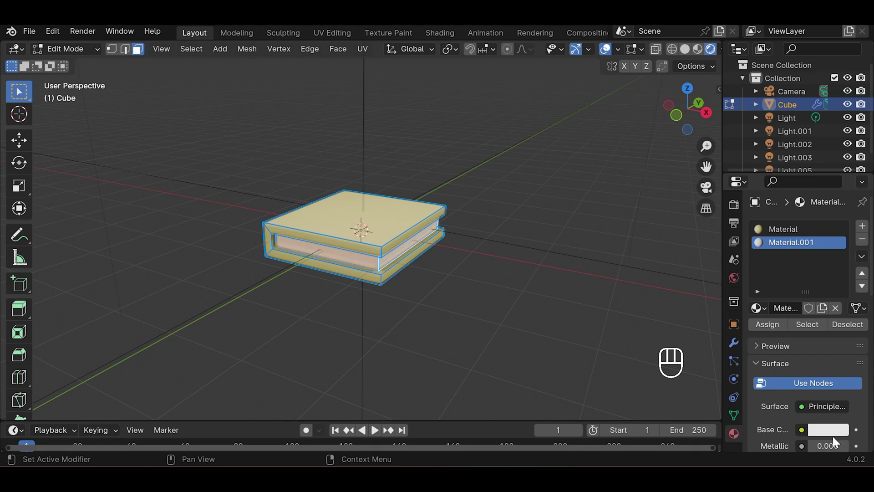
pyautogui.click(832, 435)
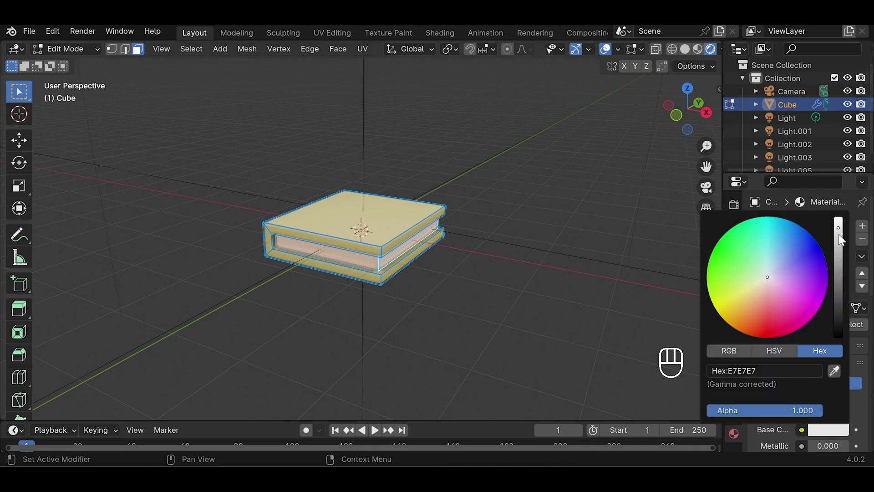
pyautogui.moveTo(838, 227); pyautogui.dragTo(839, 238)
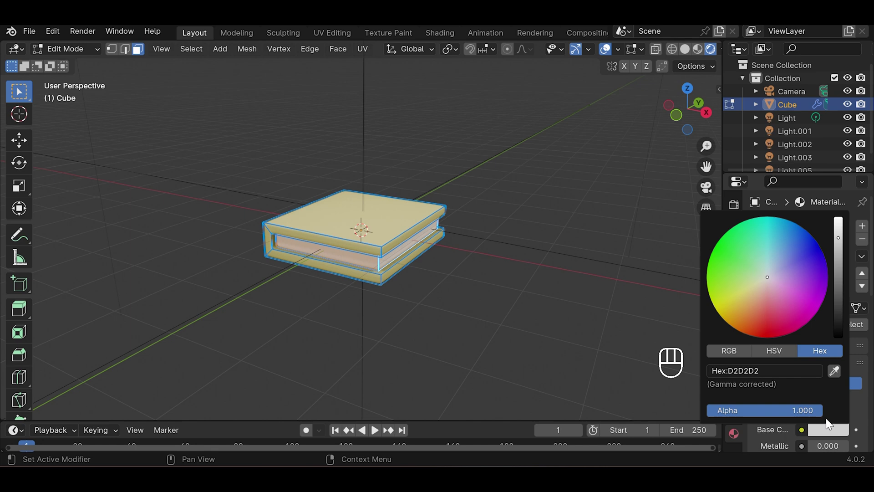
# Add four loop cuts across the page block
pyautogui.press('Tab')
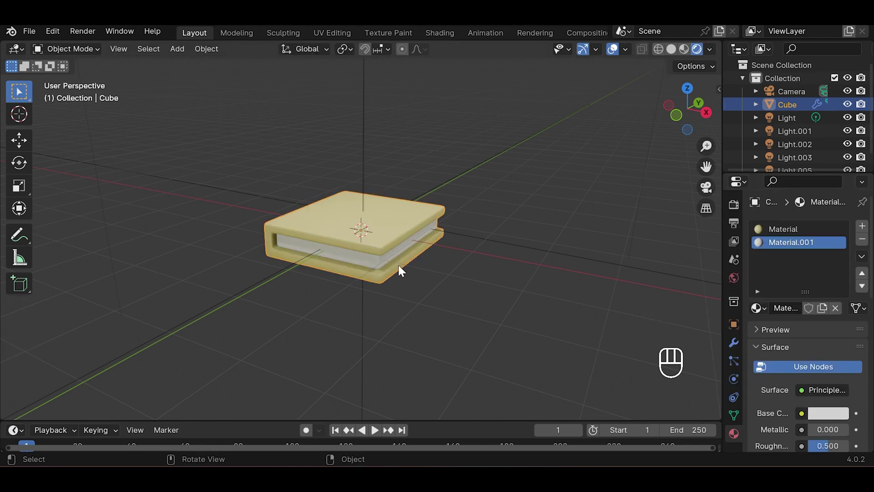
pyautogui.press('Tab')
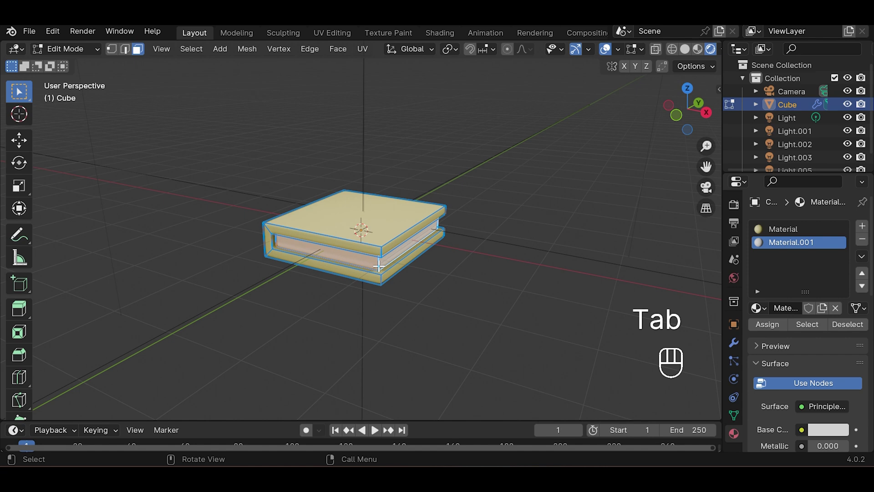
pyautogui.hotkey('ctrl', 'r')
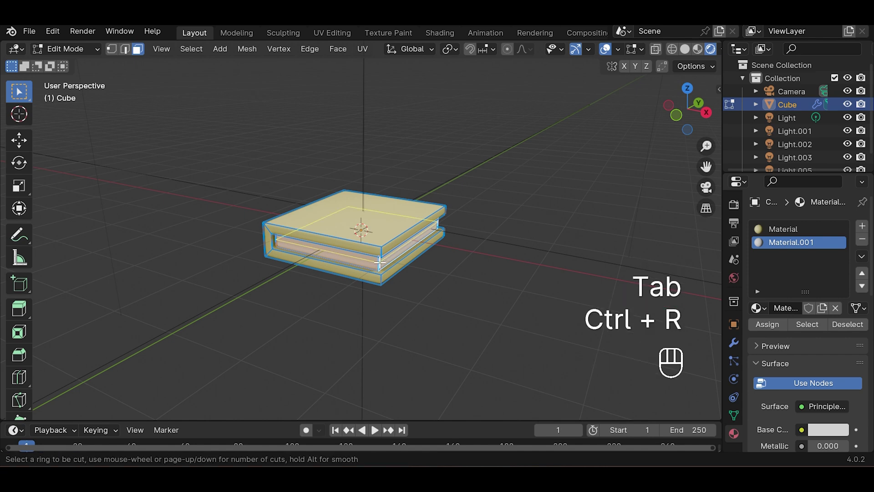
pyautogui.scroll(2, 378, 264)
pyautogui.scroll(1, 380, 264)
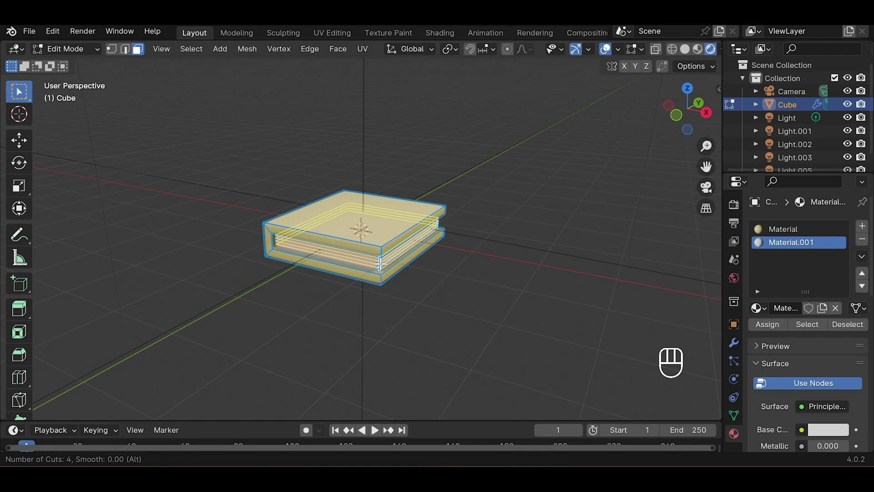
pyautogui.click(380, 264)
pyautogui.scroll(2, 393, 277)
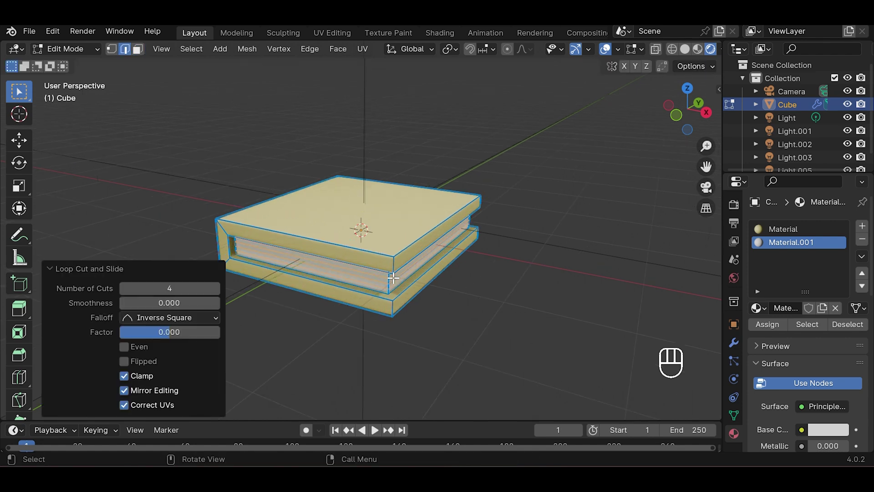
pyautogui.scroll(1, 393, 276)
# Bevel the new page edges by 0.01 m
pyautogui.hotkey('ctrl', 'b')
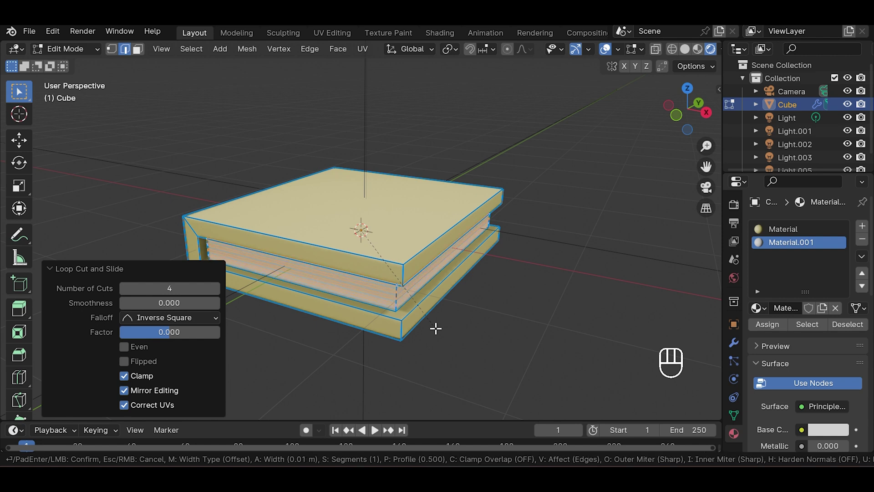
pyautogui.click(436, 329)
pyautogui.scroll(1, 436, 329)
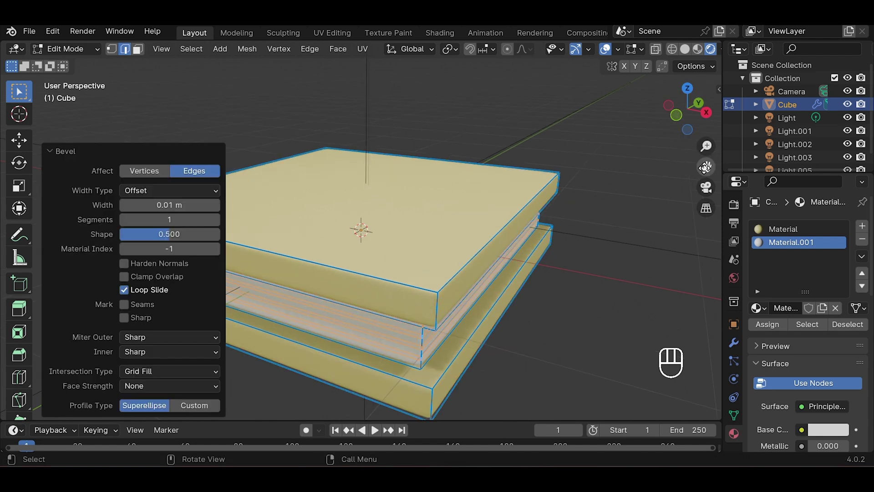
pyautogui.moveTo(706, 167); pyautogui.dragTo(473, 300, button='middle')
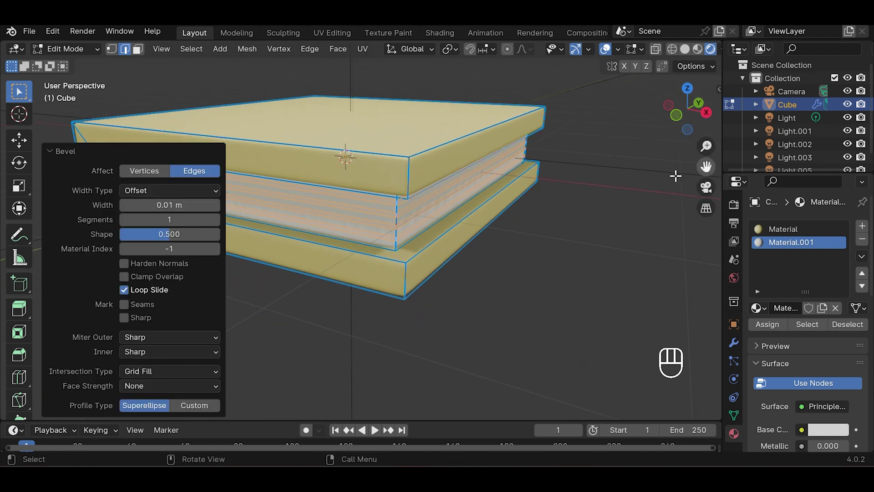
# Extrude the page faces inward along their normals by 0.0253 m, then return to Object Mode
pyautogui.hotkey('alt', 'e')
pyautogui.click(472, 300)
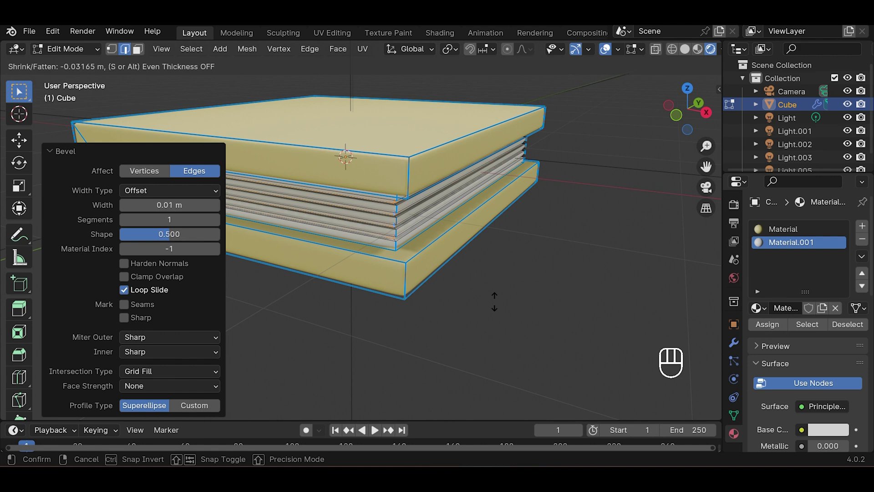
pyautogui.click(493, 302)
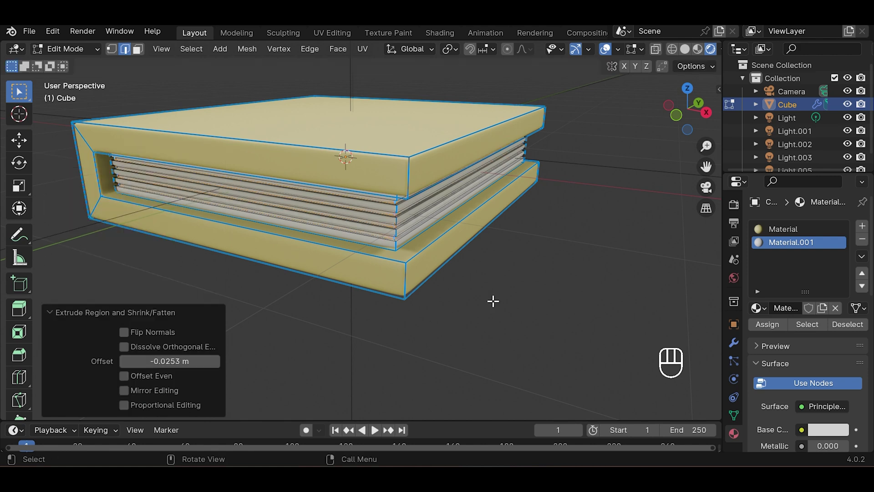
pyautogui.press('Tab')
pyautogui.scroll(-3, 459, 303)
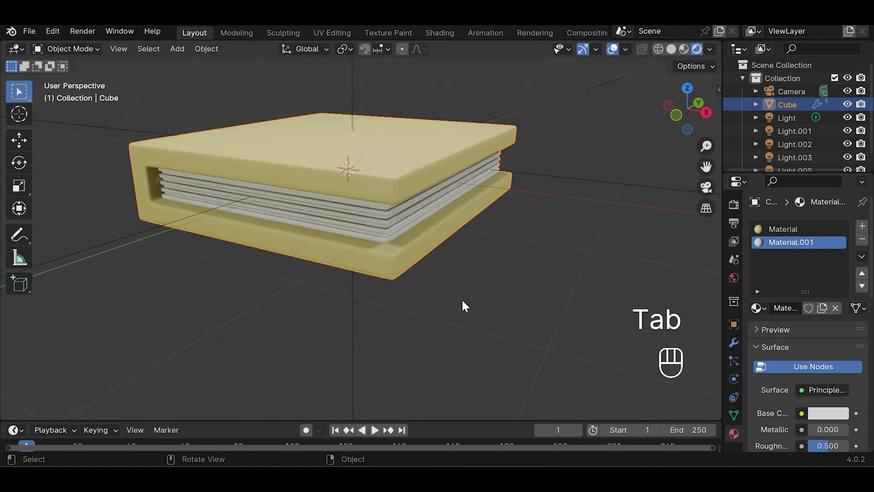
pyautogui.scroll(-2, 461, 300)
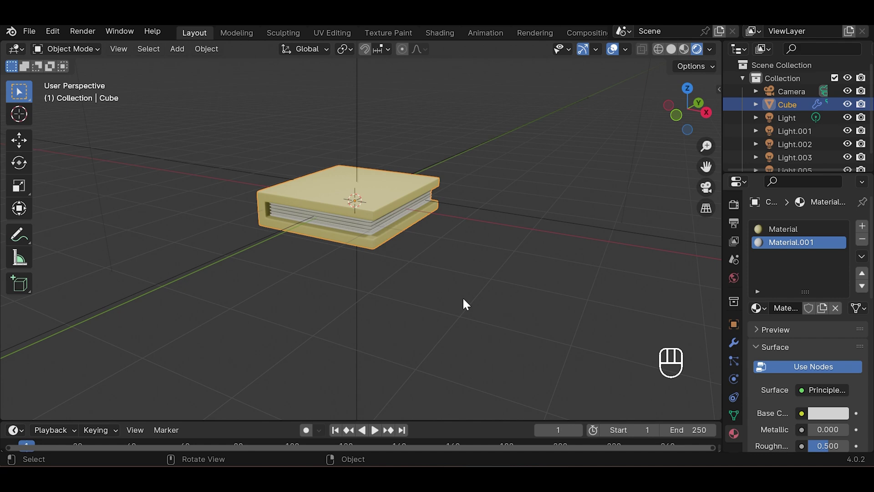